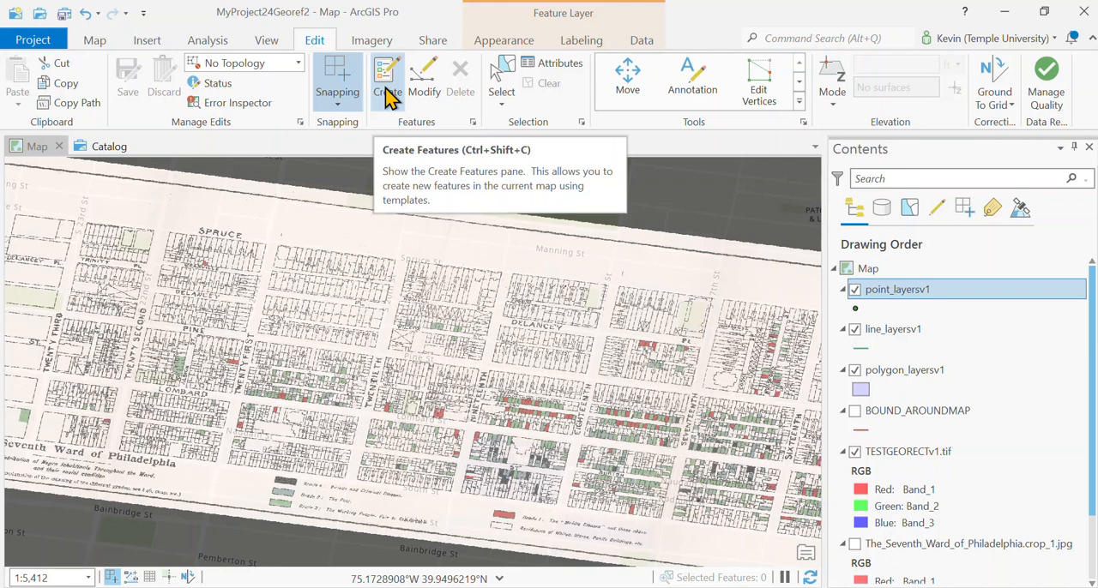
# Place six points in the point_layersv1 layer on the parcels along Spruce St, starting at the S 19th St corner
pyautogui.click(387, 94)
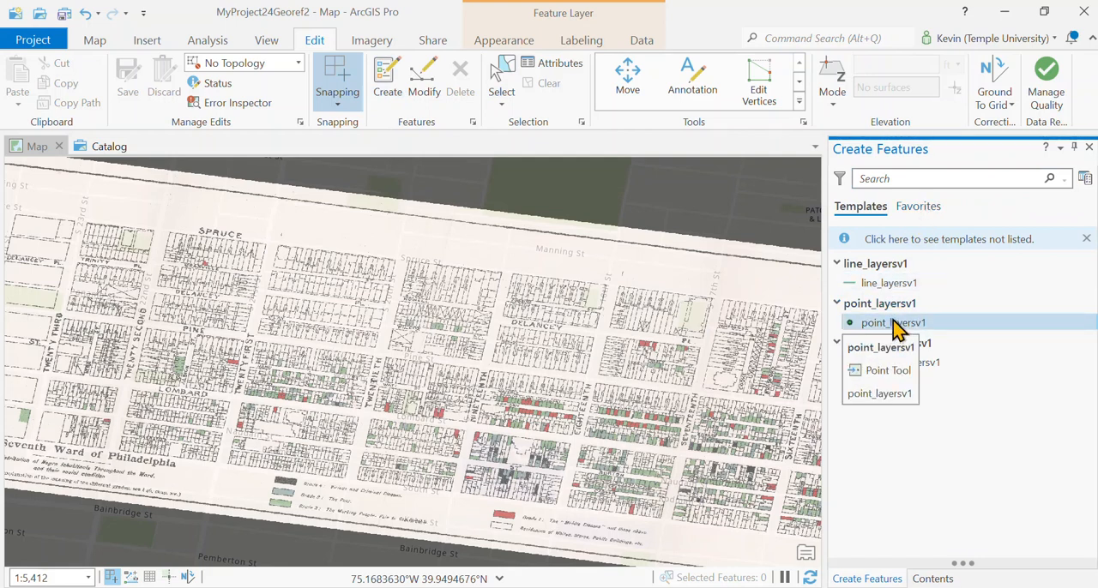
pyautogui.click(888, 330)
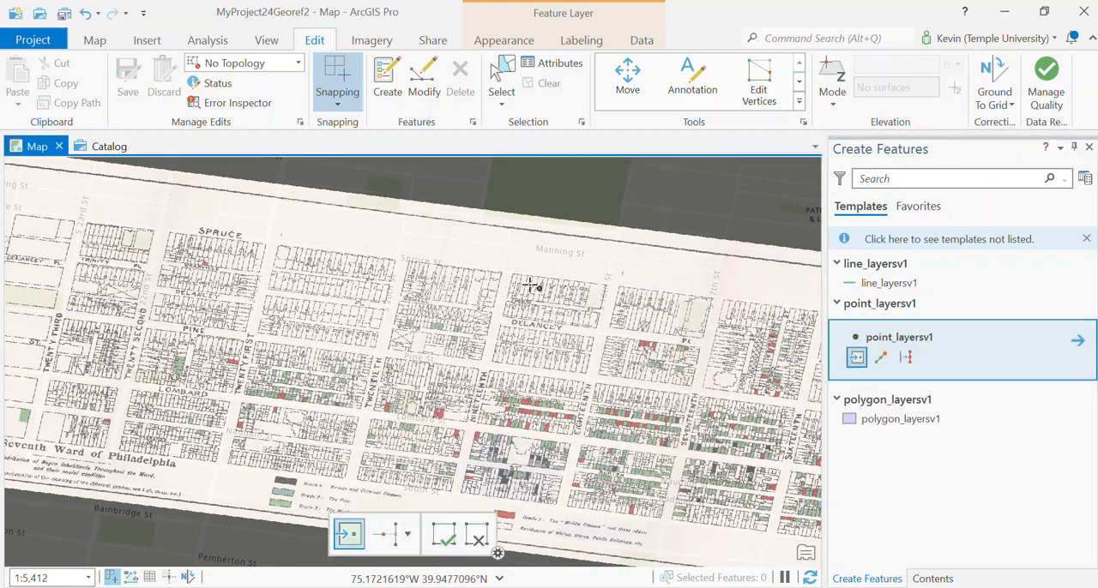
pyautogui.scroll(4, 532, 285)
pyautogui.scroll(2, 517, 289)
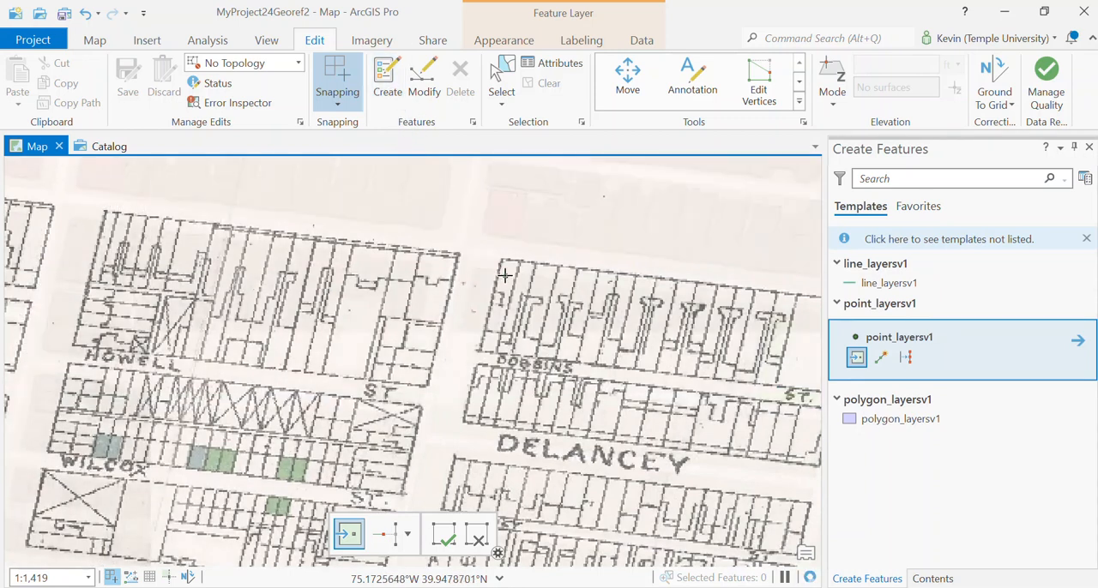
pyautogui.click(505, 274)
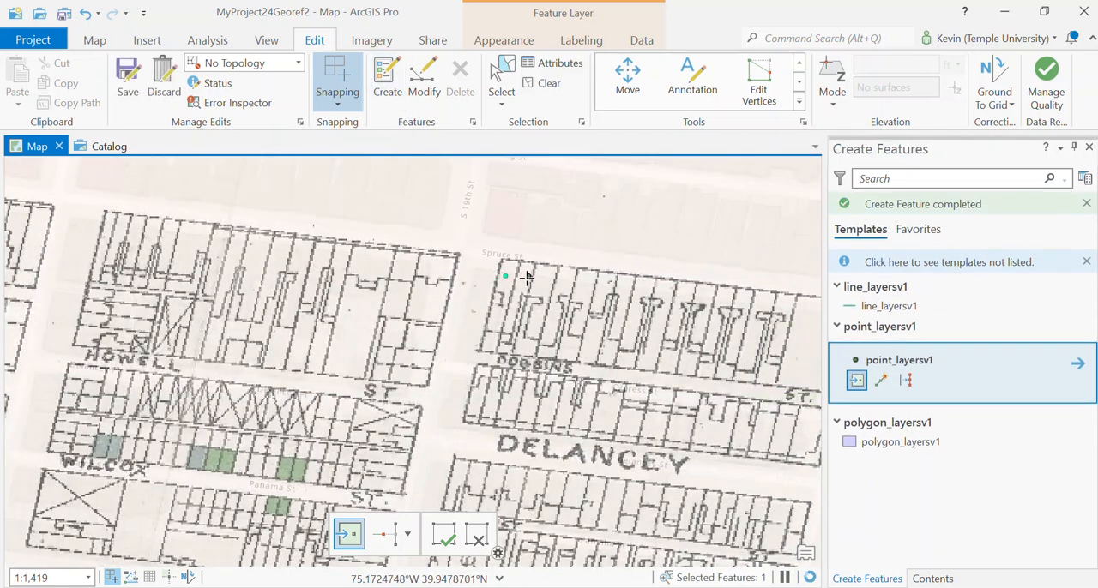
pyautogui.click(545, 280)
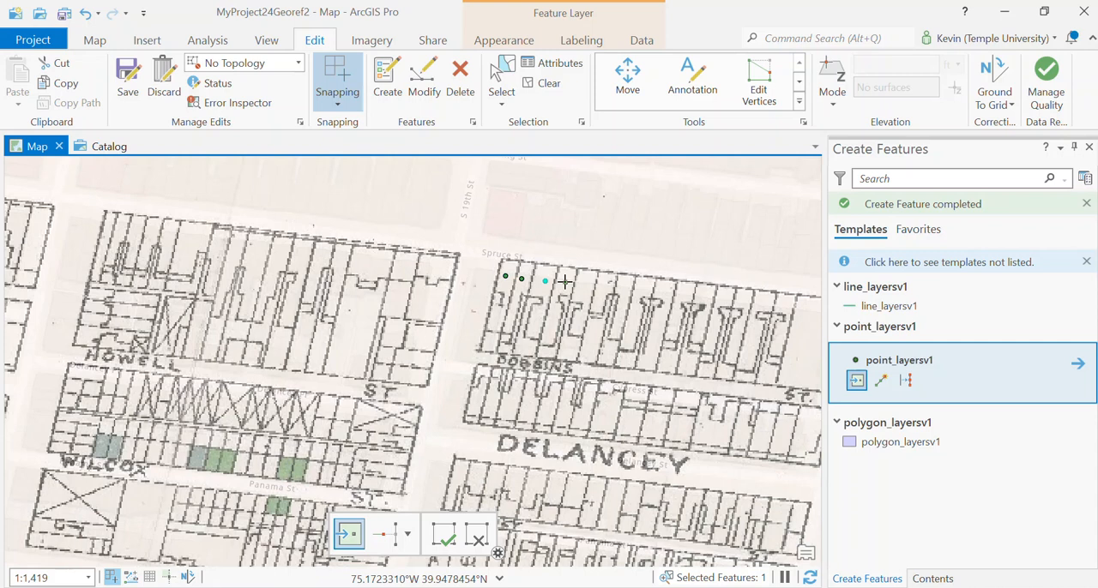
pyautogui.click(605, 288)
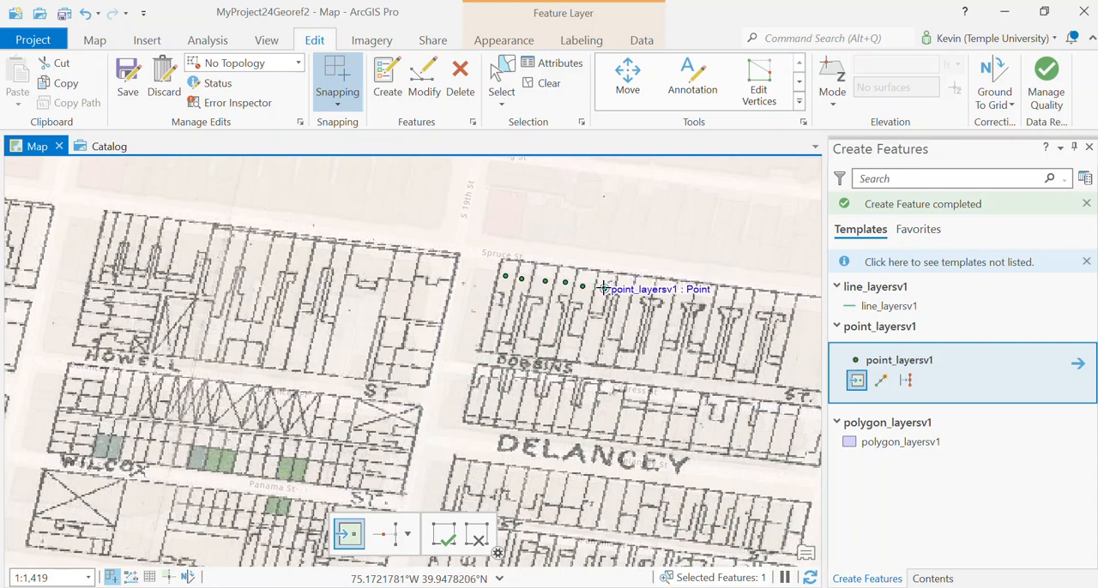
# Set the Id attribute of the most recently placed point to 110
pyautogui.click(549, 69)
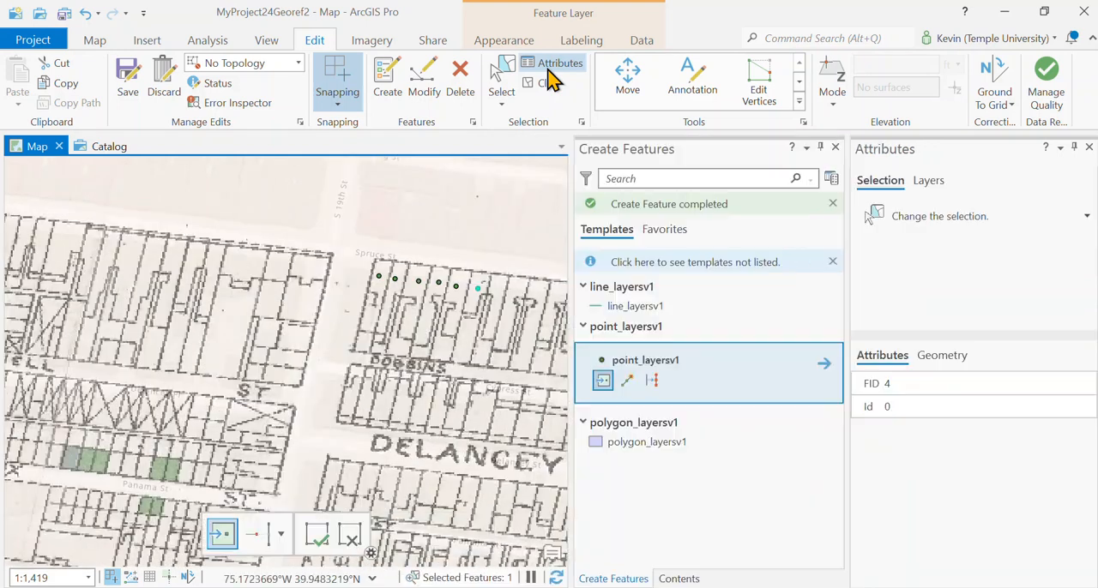
pyautogui.click(935, 402)
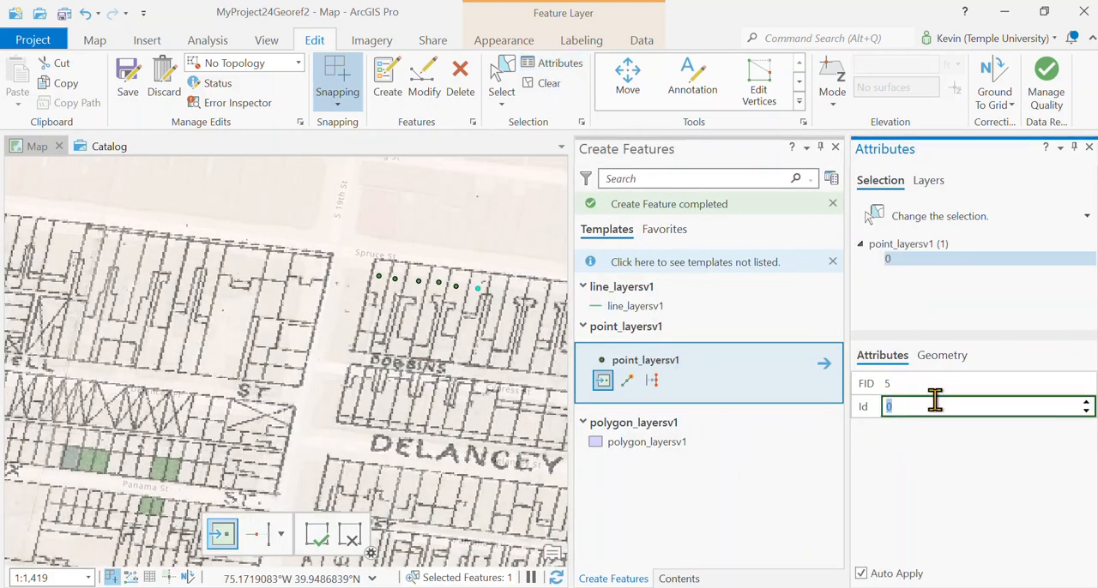
pyautogui.write('11')
# Add three more points on the next Spruce St parcels and set the last point's Id to 113
pyautogui.click(500, 289)
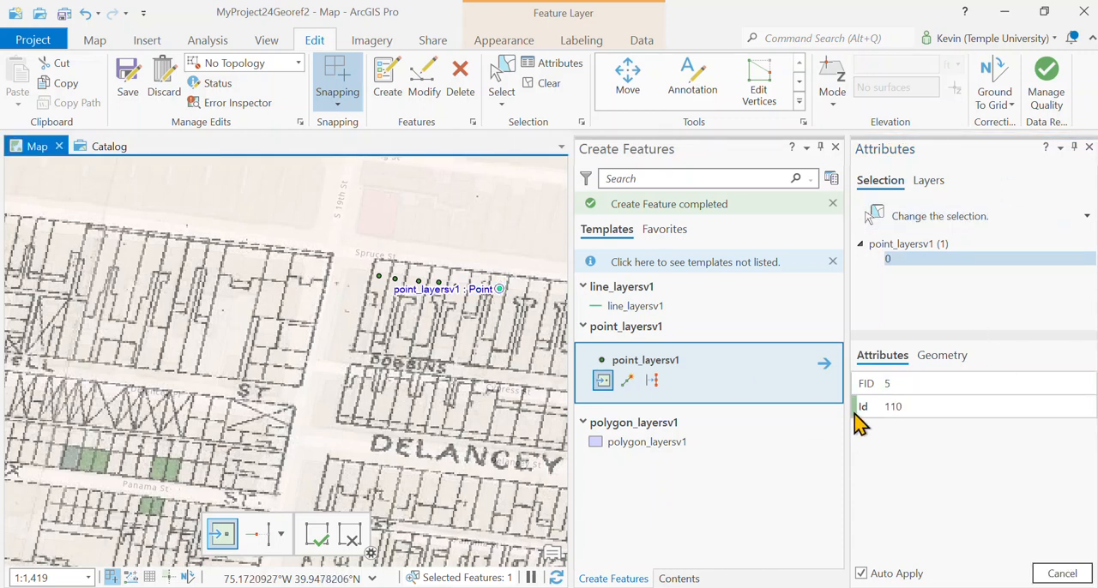
pyautogui.click(518, 289)
pyautogui.click(538, 291)
pyautogui.click(928, 408)
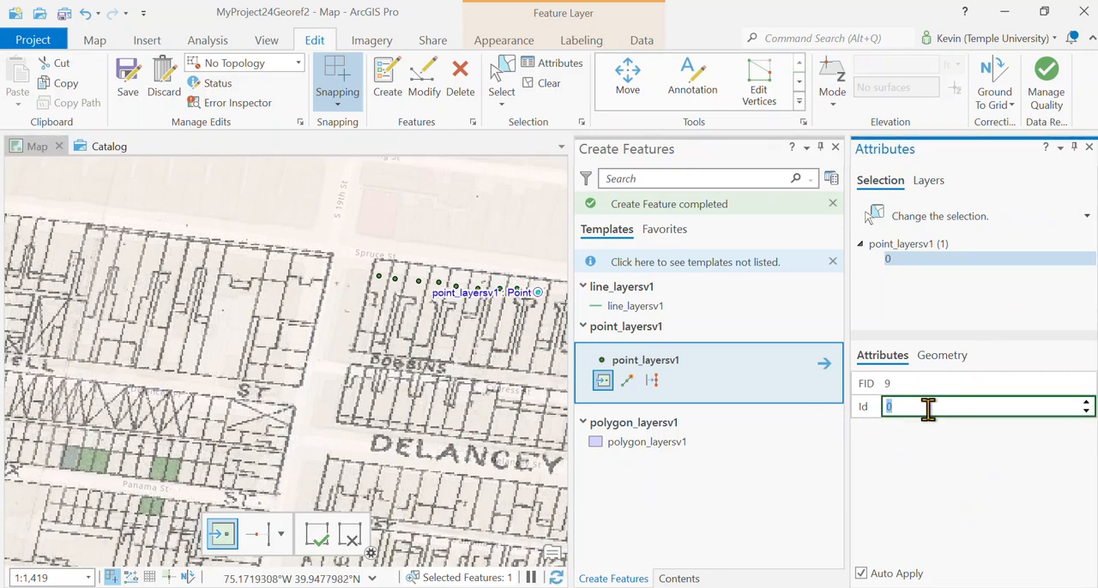
pyautogui.write('113')
pyautogui.click(1088, 147)
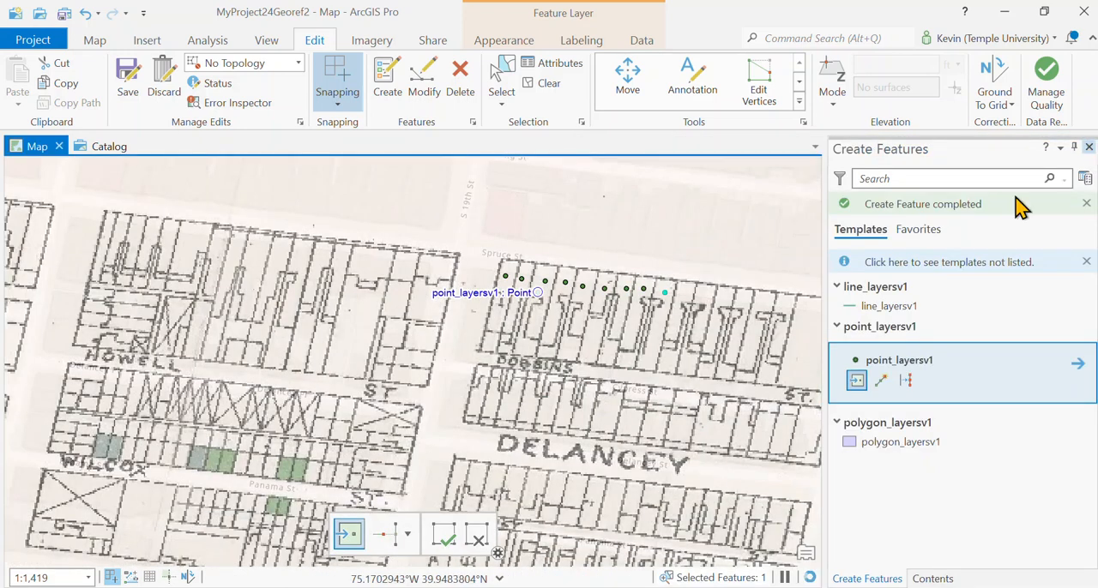
# Draw two four-sided polygons in polygon_layersv1 over the parcel rows directly south and north of Delancey, east of S 19th St
pyautogui.click(899, 449)
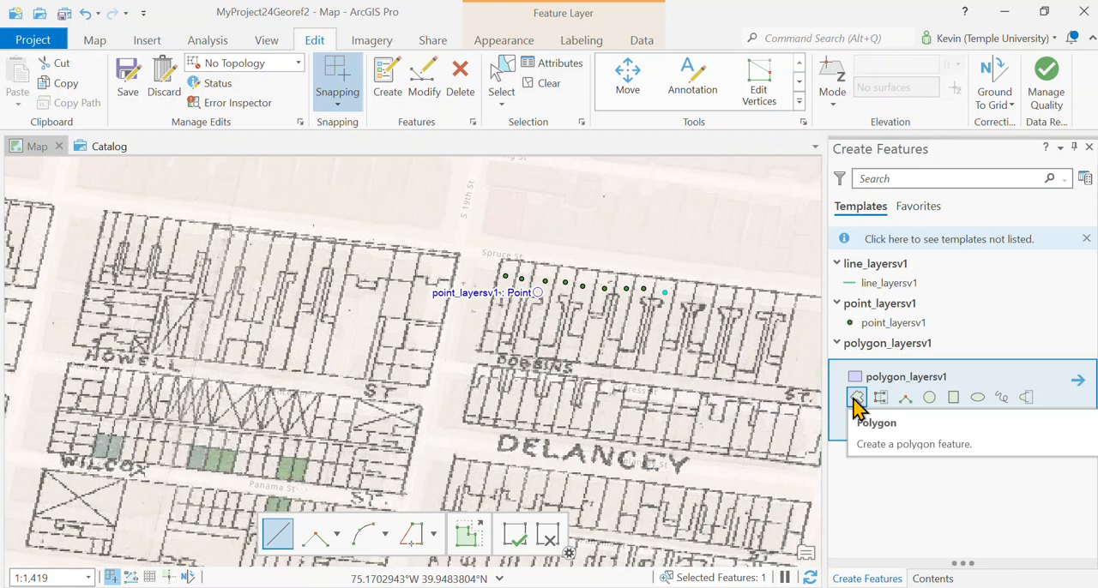
pyautogui.click(856, 398)
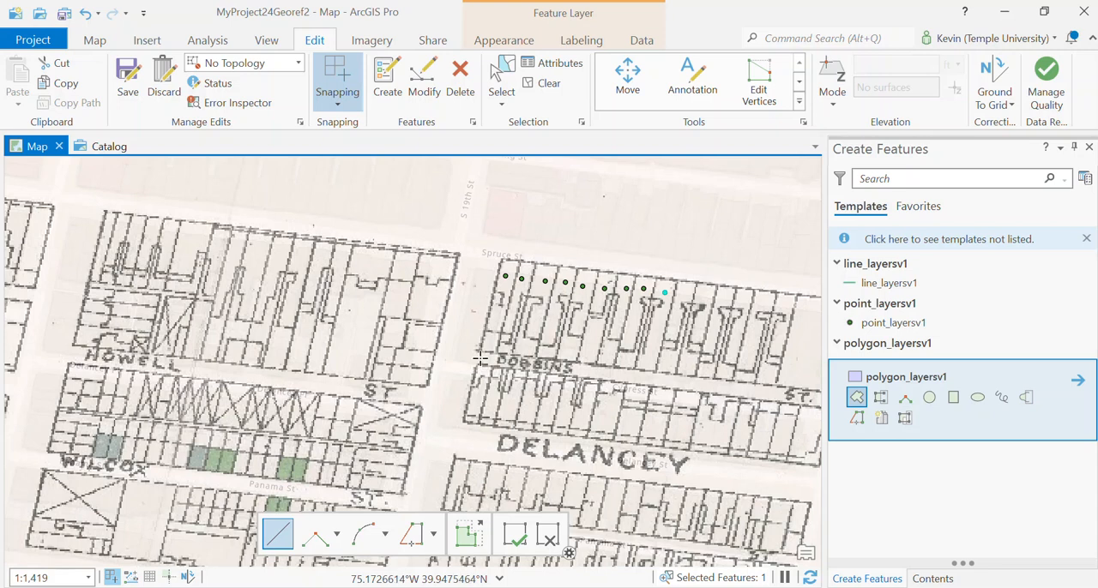
pyautogui.scroll(3, 484, 364)
pyautogui.scroll(-3, 507, 406)
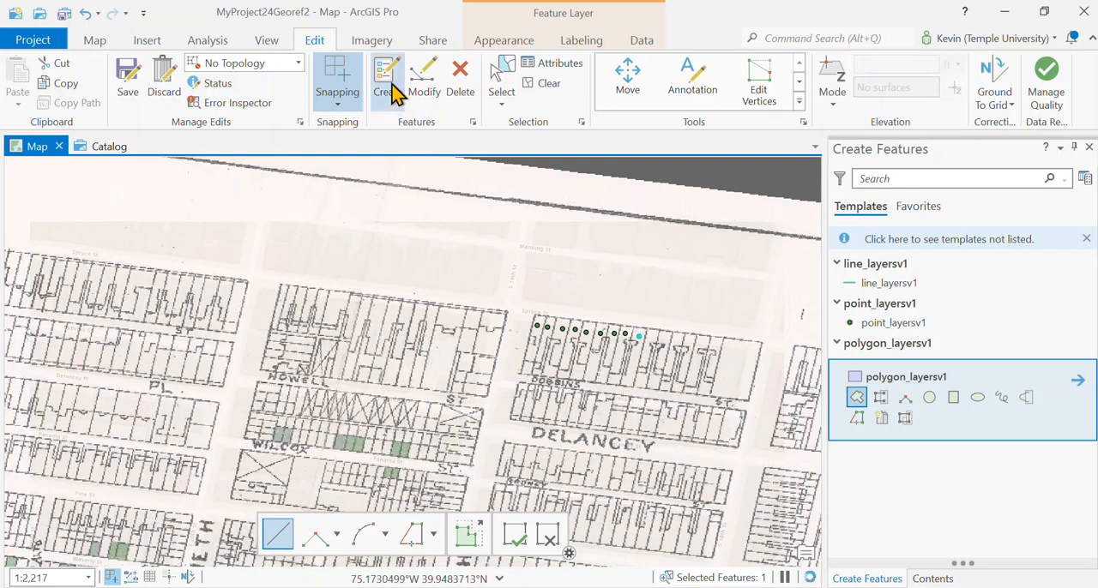
pyautogui.click(857, 398)
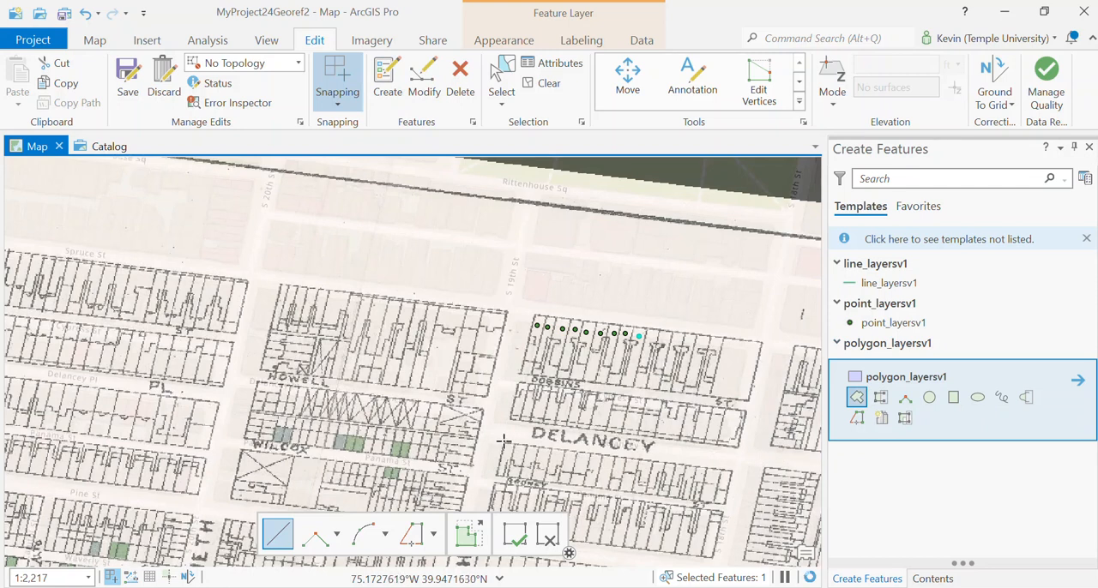
pyautogui.click(498, 476)
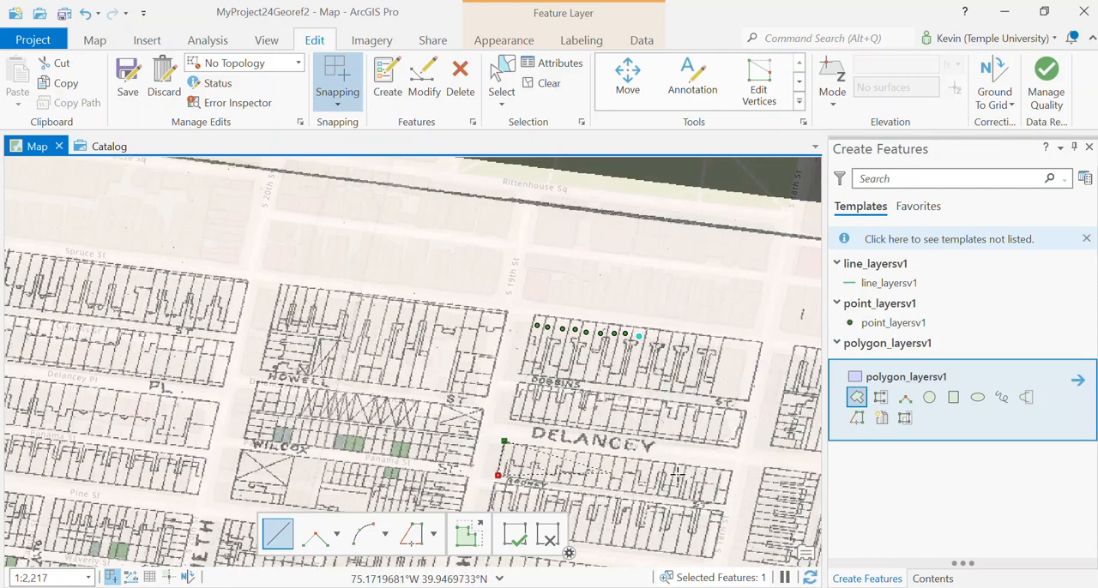
pyautogui.click(725, 503)
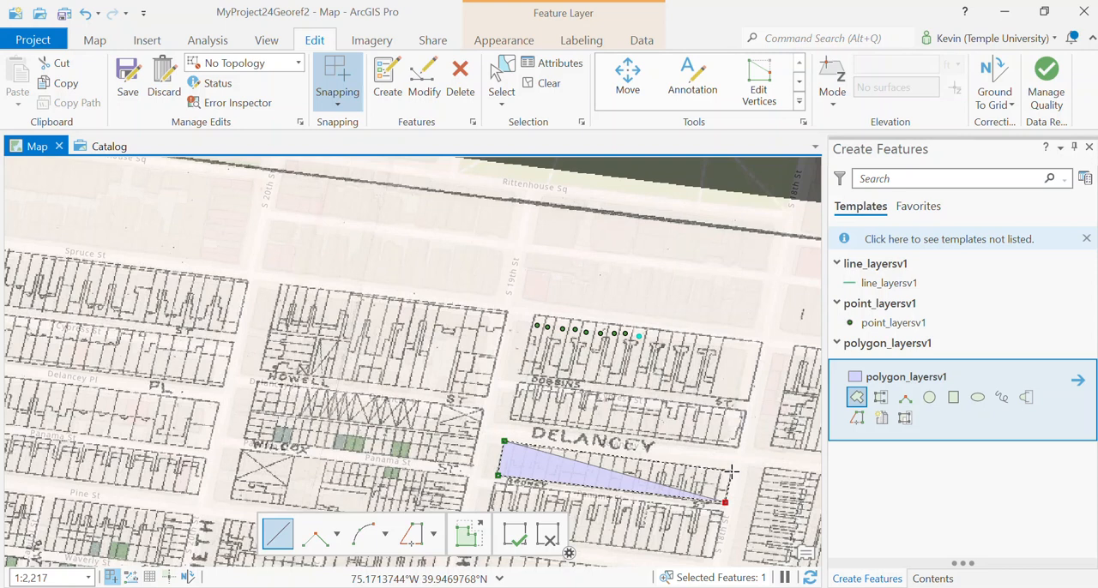
pyautogui.doubleClick(731, 471)
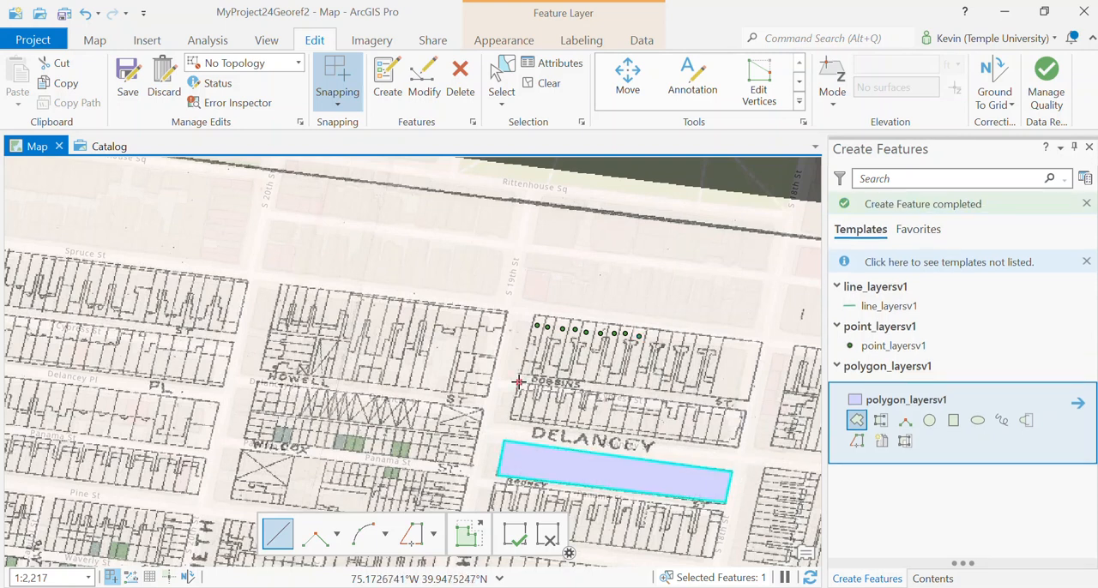
pyautogui.click(742, 445)
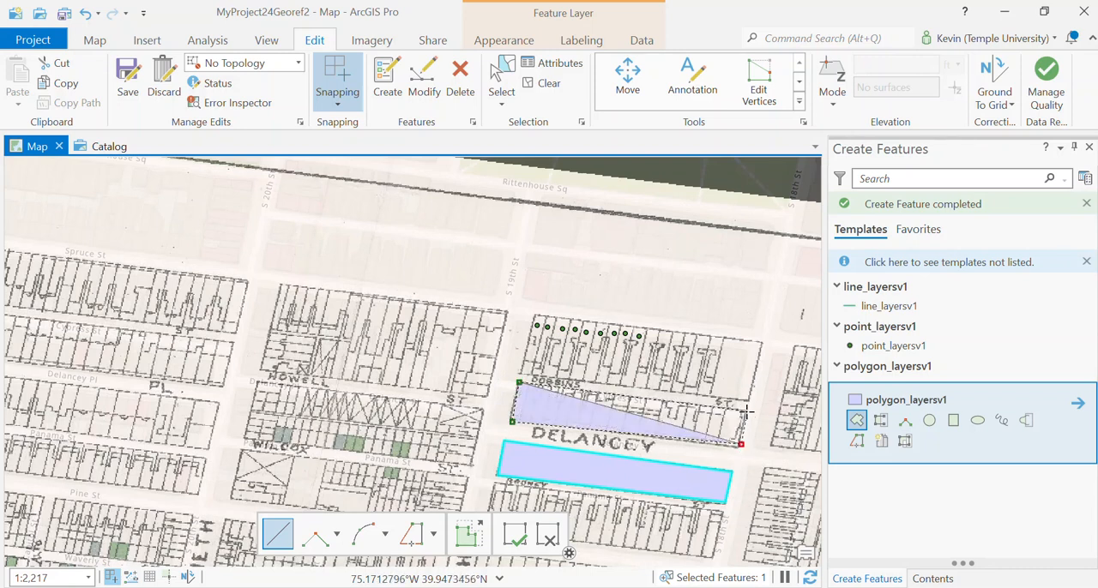
pyautogui.doubleClick(749, 404)
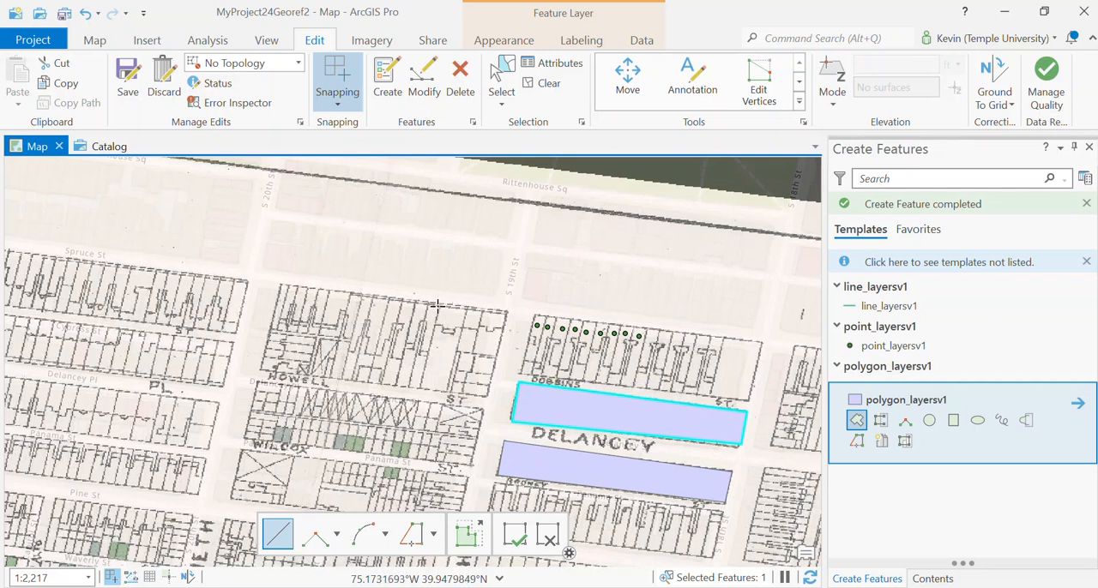
# Draw a narrow four-sided polygon over the parcels between Spruce St and Howell St, just west of S 19th St
pyautogui.click(469, 311)
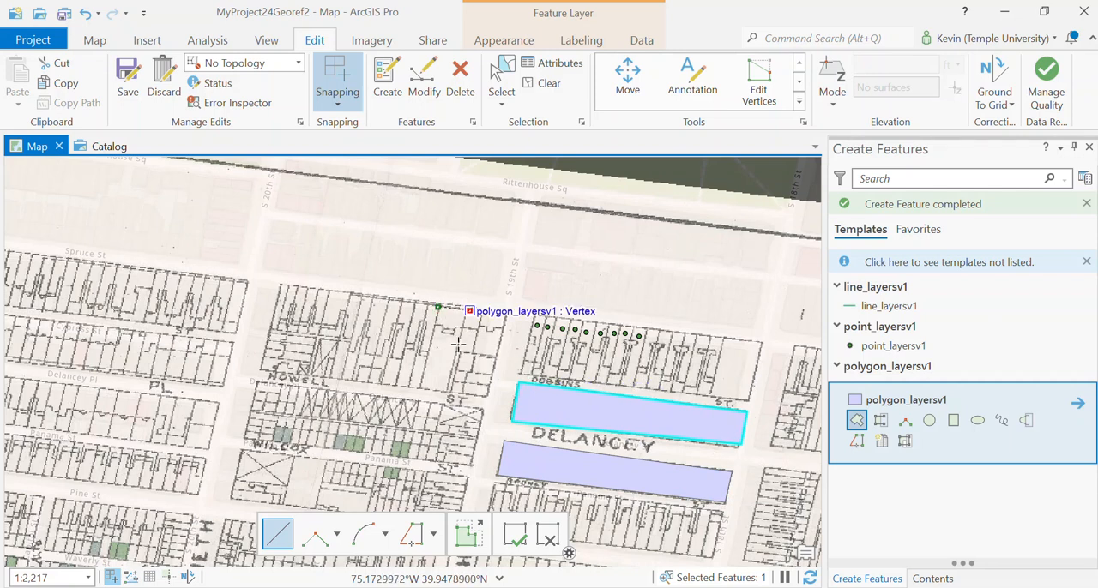
pyautogui.click(450, 395)
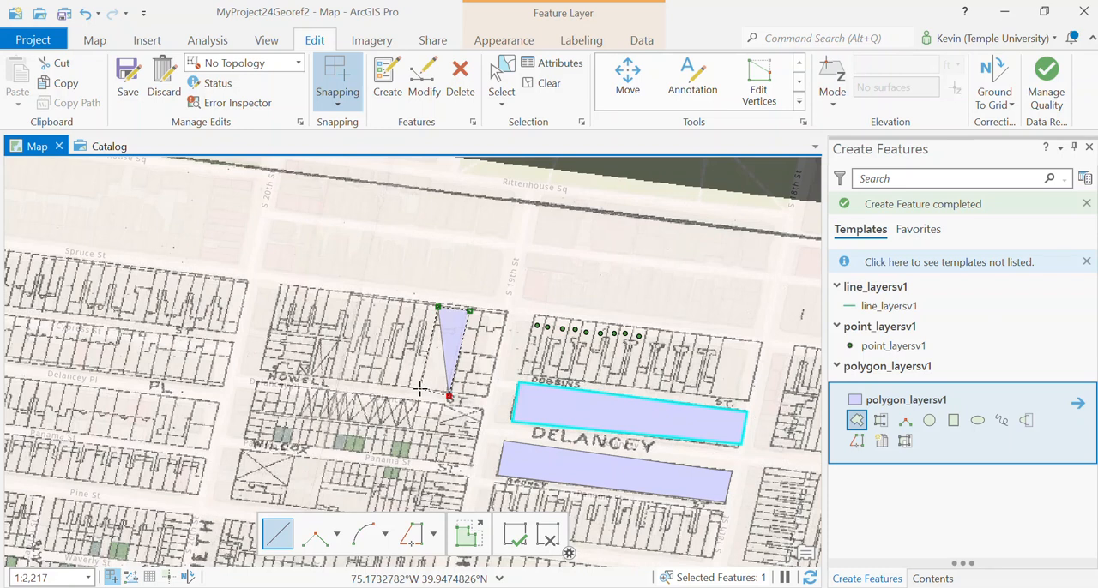
pyautogui.doubleClick(420, 389)
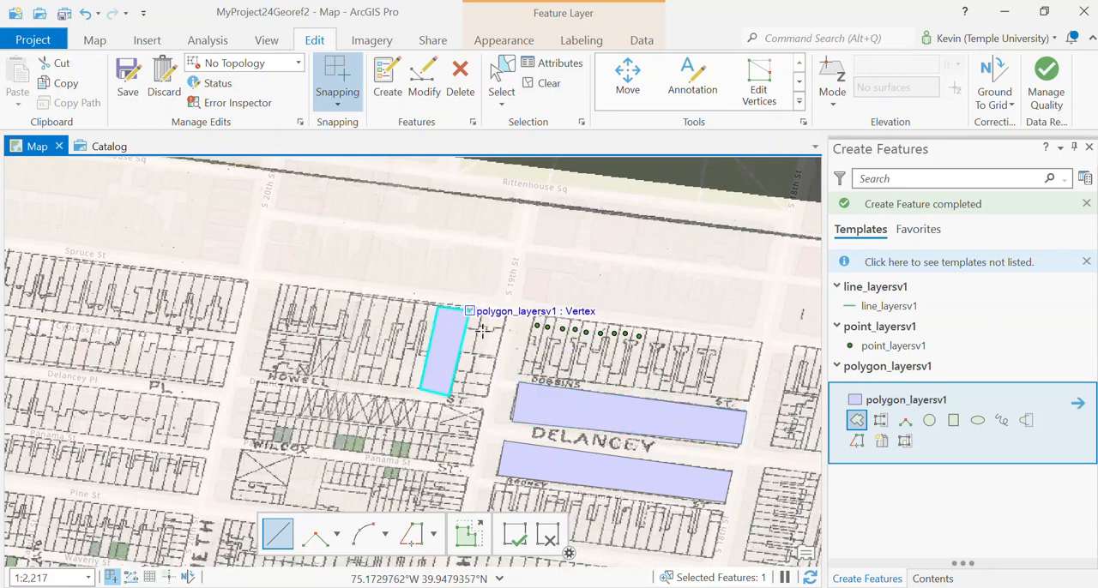
# Draw an adjoining polygon from the narrow polygon to S 19th St, snapping two vertices to its east corners for a shared edge
pyautogui.scroll(3, 473, 347)
pyautogui.scroll(3, 477, 345)
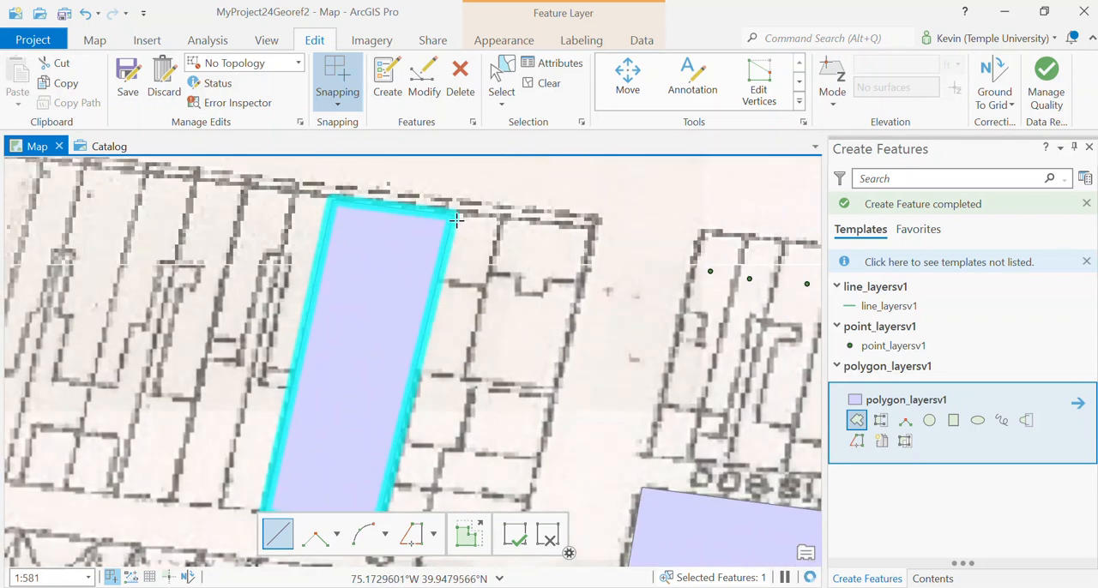
pyautogui.scroll(-3, 451, 284)
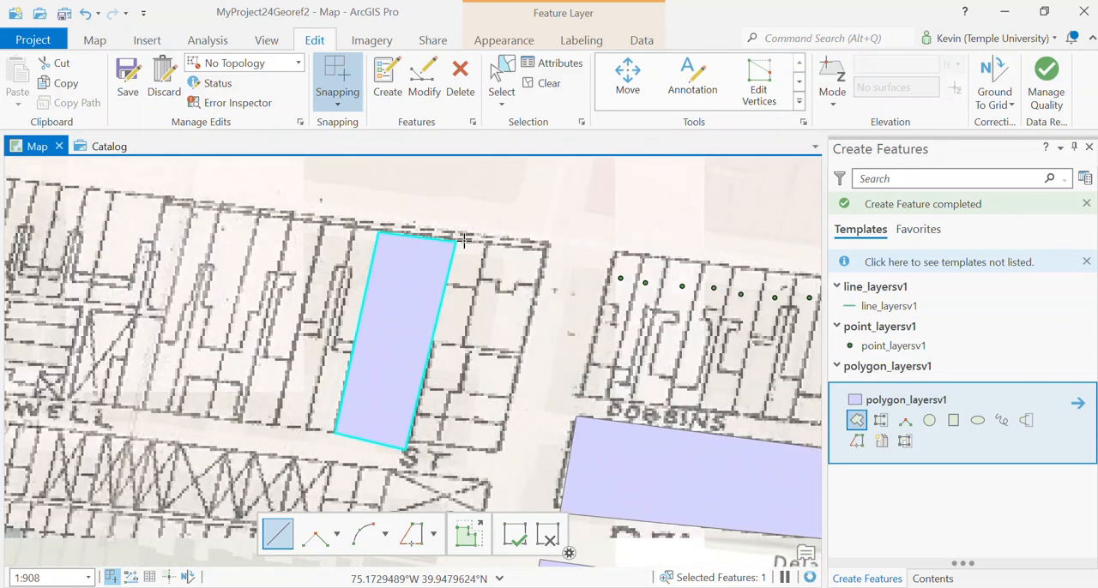
pyautogui.click(455, 242)
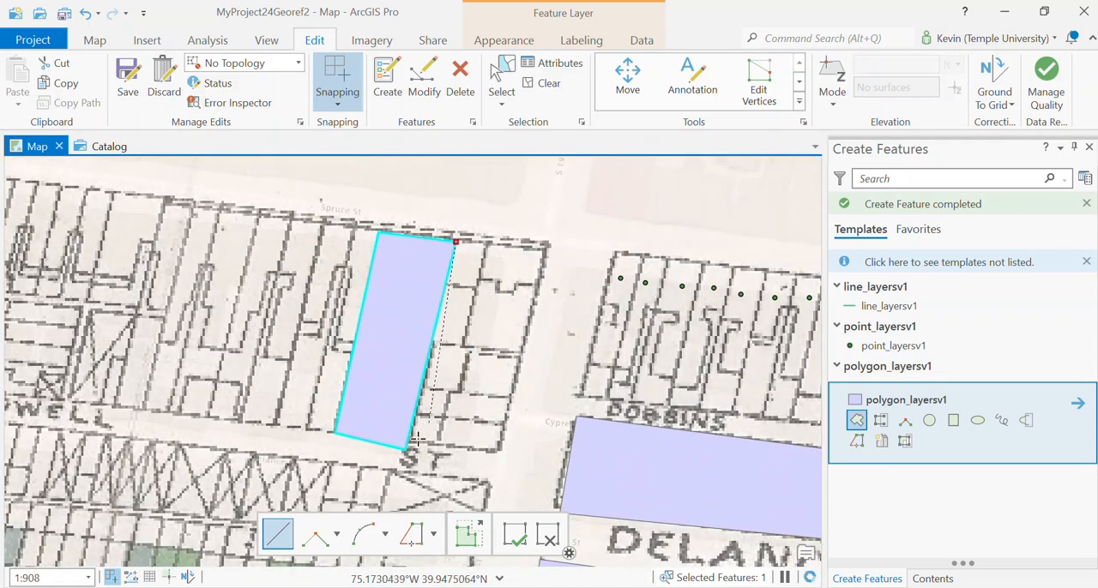
pyautogui.click(404, 450)
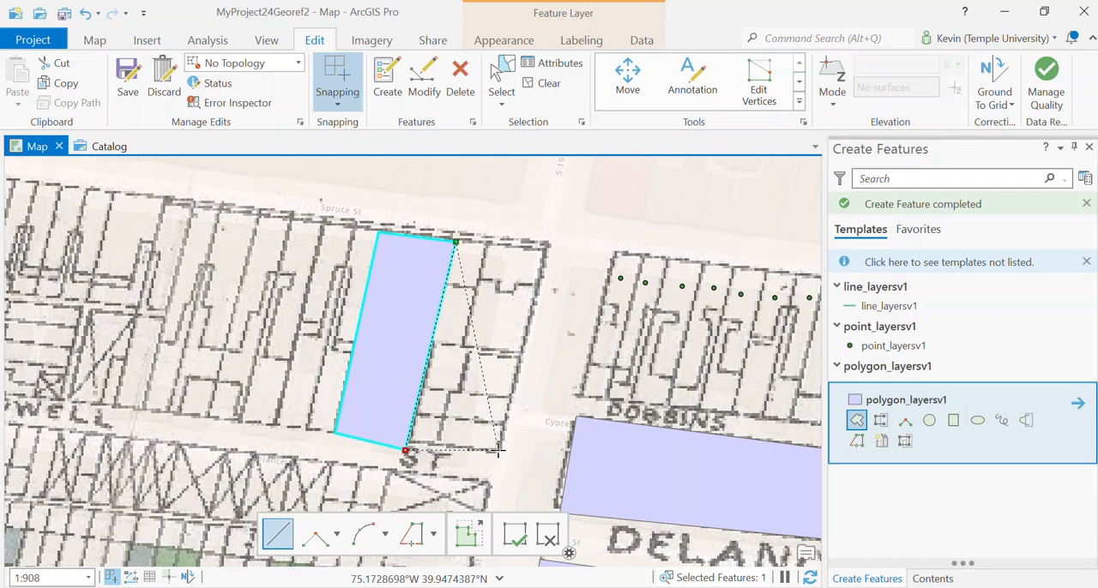
pyautogui.click(498, 449)
pyautogui.doubleClick(545, 236)
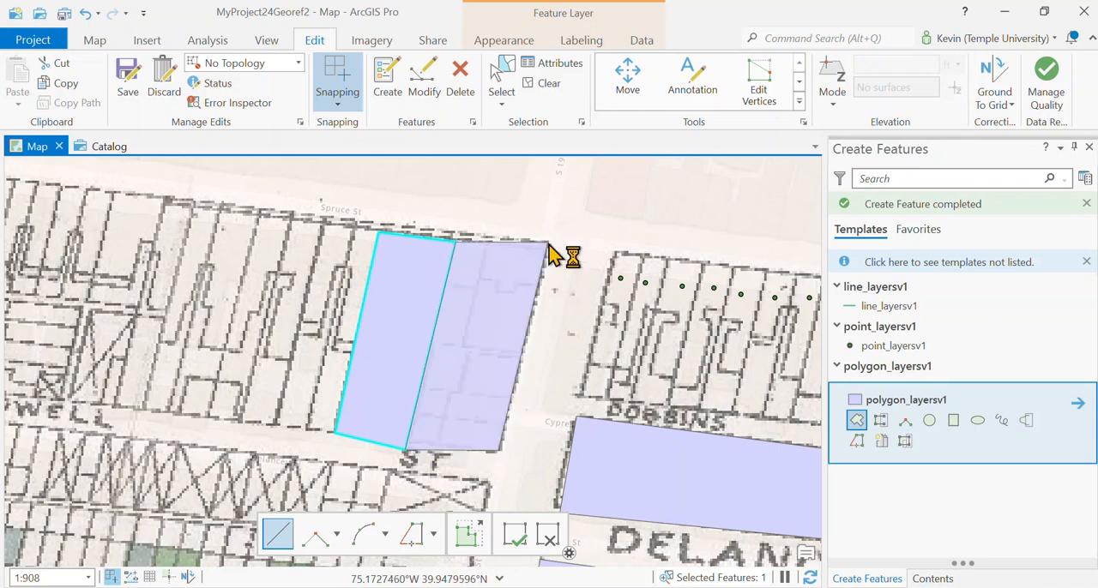
pyautogui.scroll(4, 434, 348)
pyautogui.scroll(3, 429, 352)
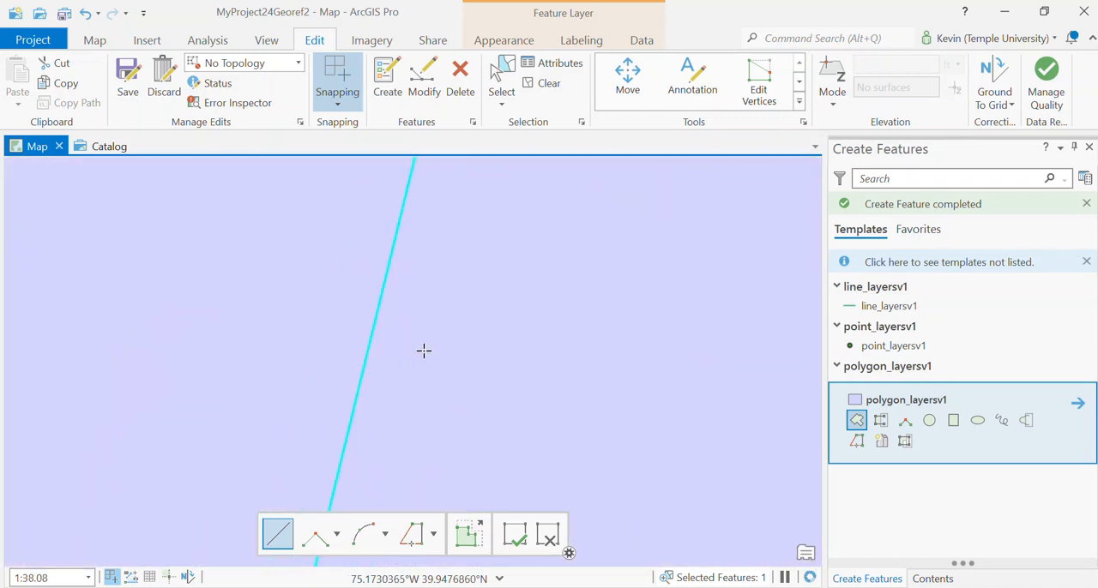
pyautogui.scroll(-4, 416, 352)
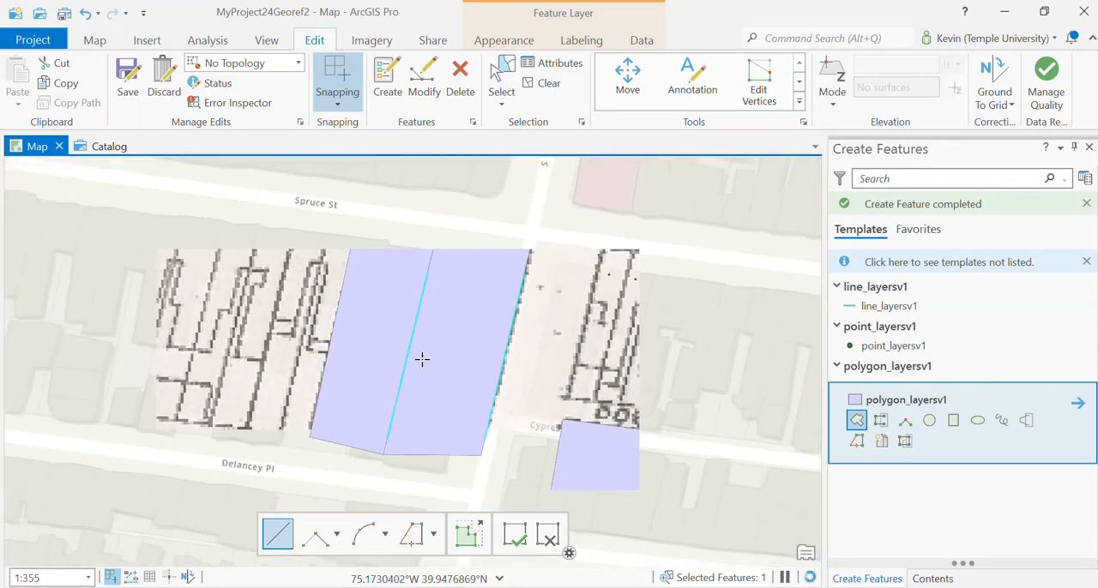
pyautogui.scroll(-1, 469, 345)
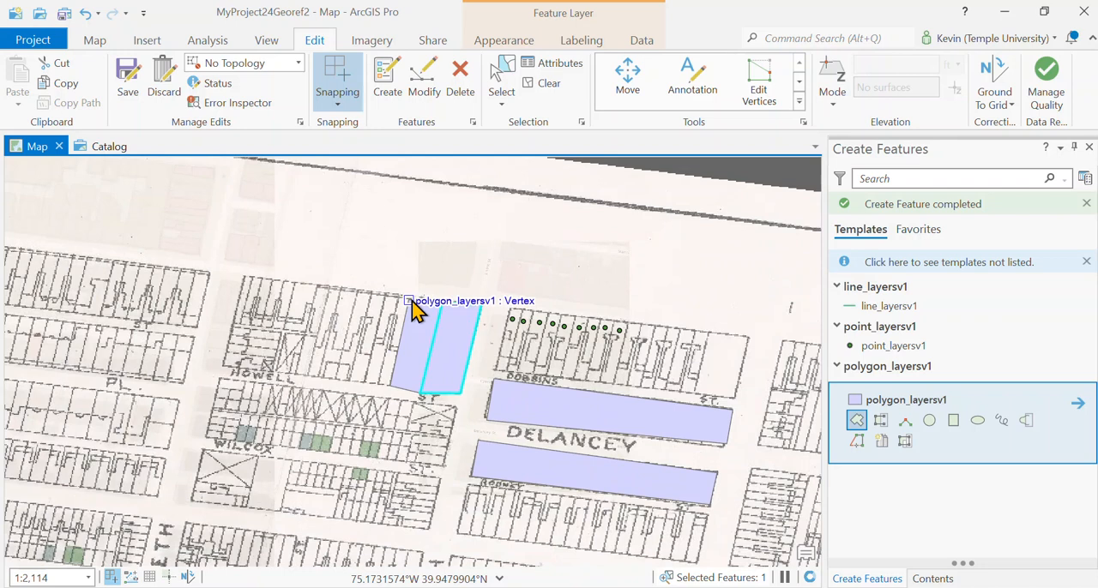
# Try snapping the sketch to a feature endpoint at the narrow polygon's northwest corner
pyautogui.rightClick(412, 305)
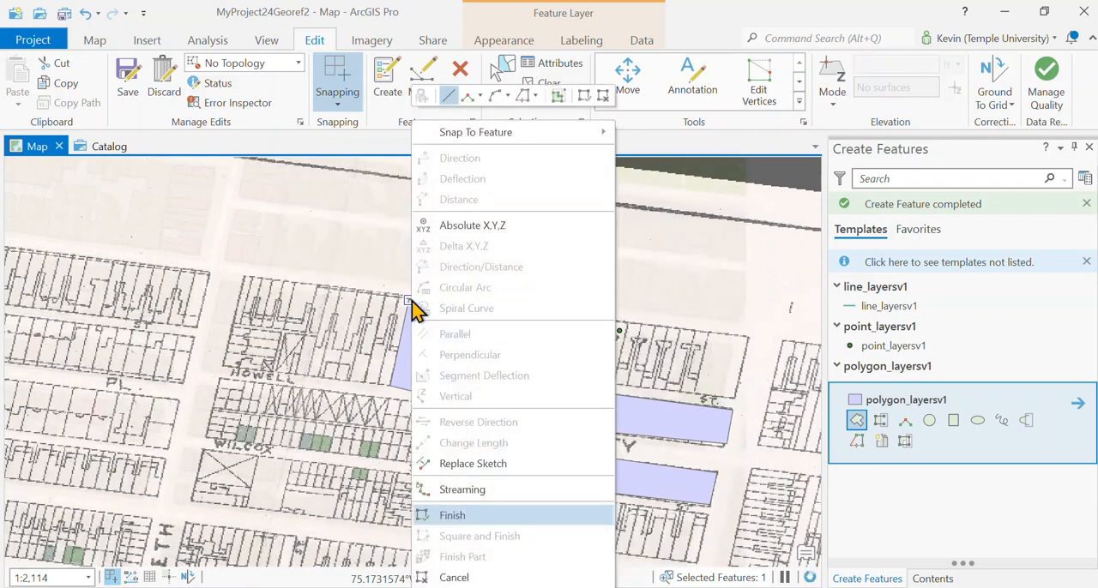
pyautogui.moveTo(516, 146)
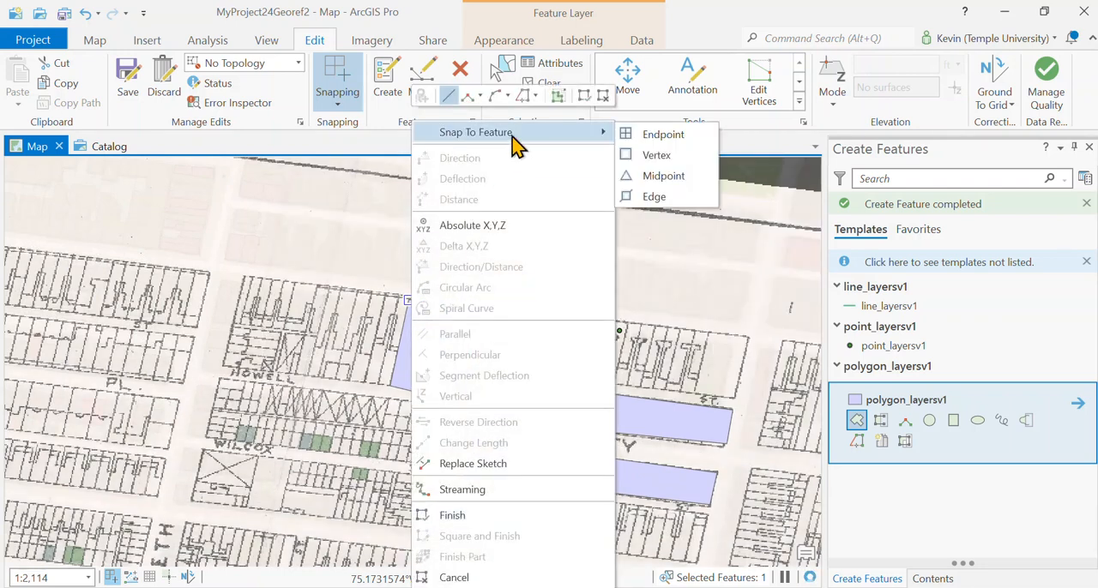
pyautogui.click(648, 137)
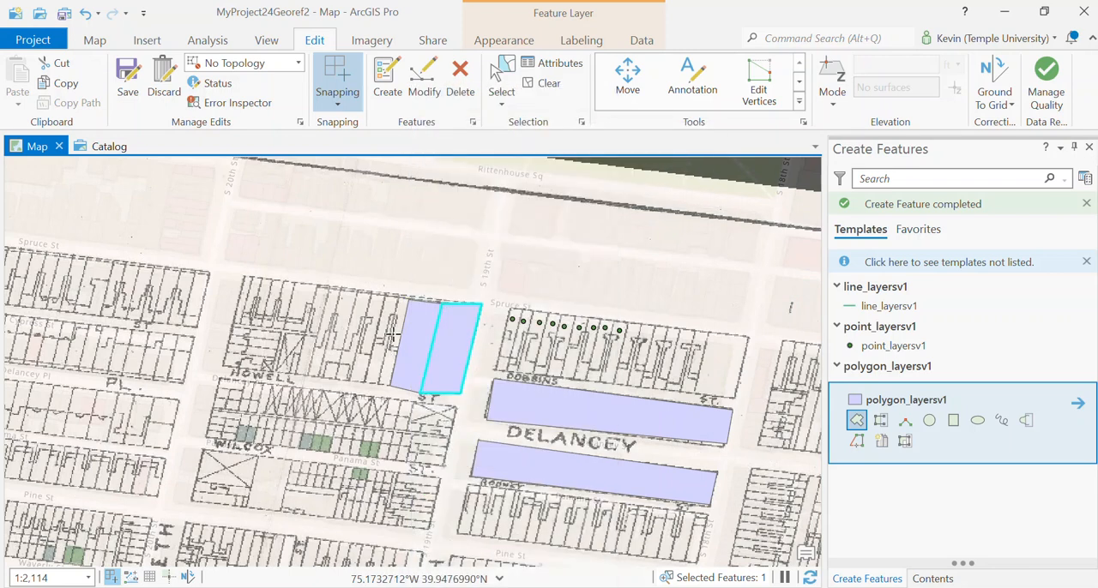
# Try drawing a thin polygon along the narrow polygon's west edge with a vertex snapped to its southwest corner, and undo it
pyautogui.click(397, 298)
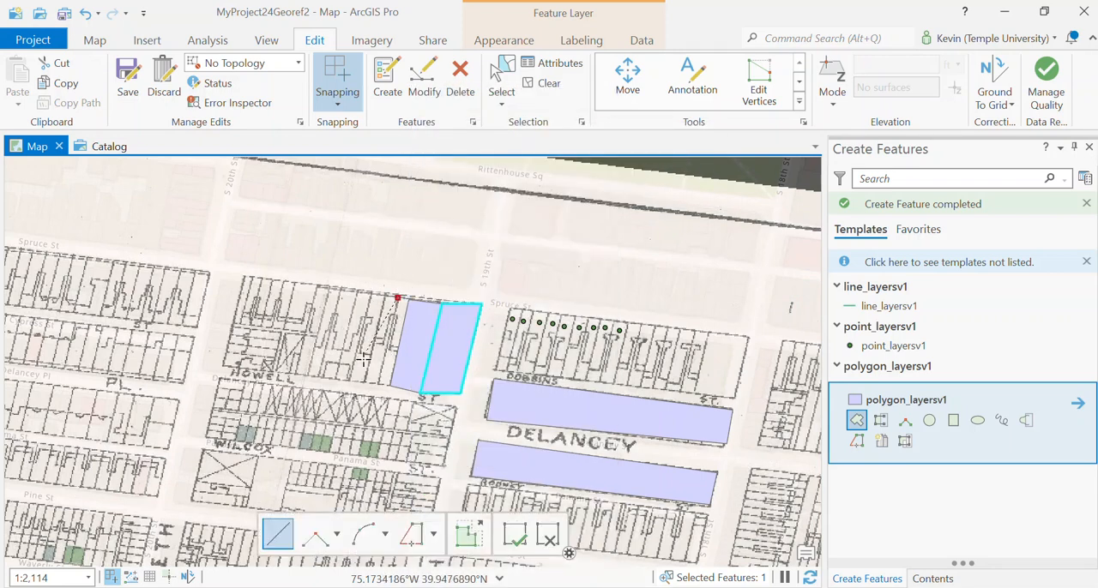
pyautogui.click(378, 383)
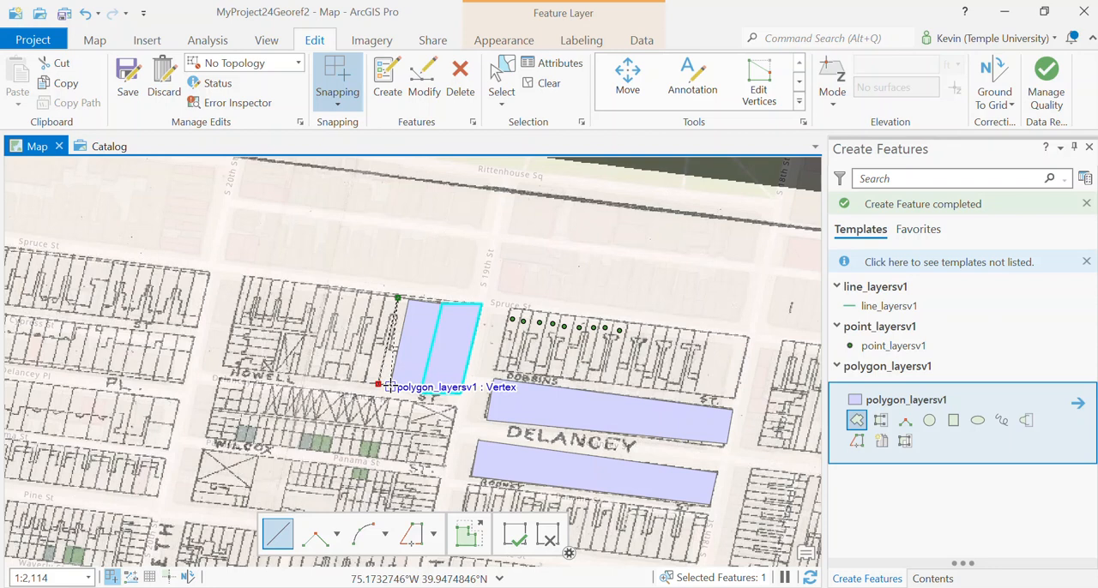
pyautogui.rightClick(390, 387)
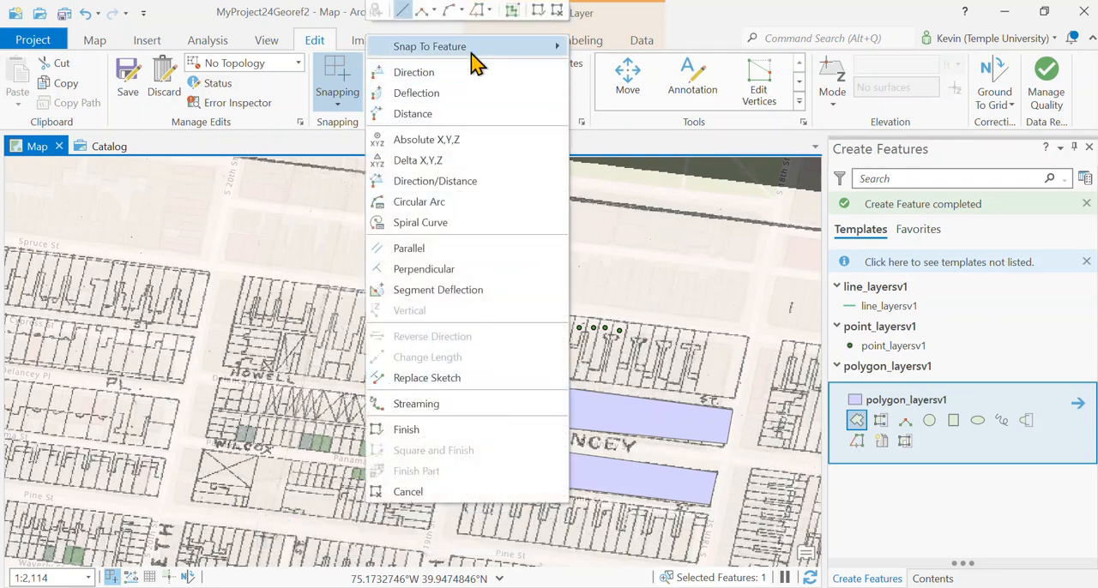
pyautogui.click(596, 45)
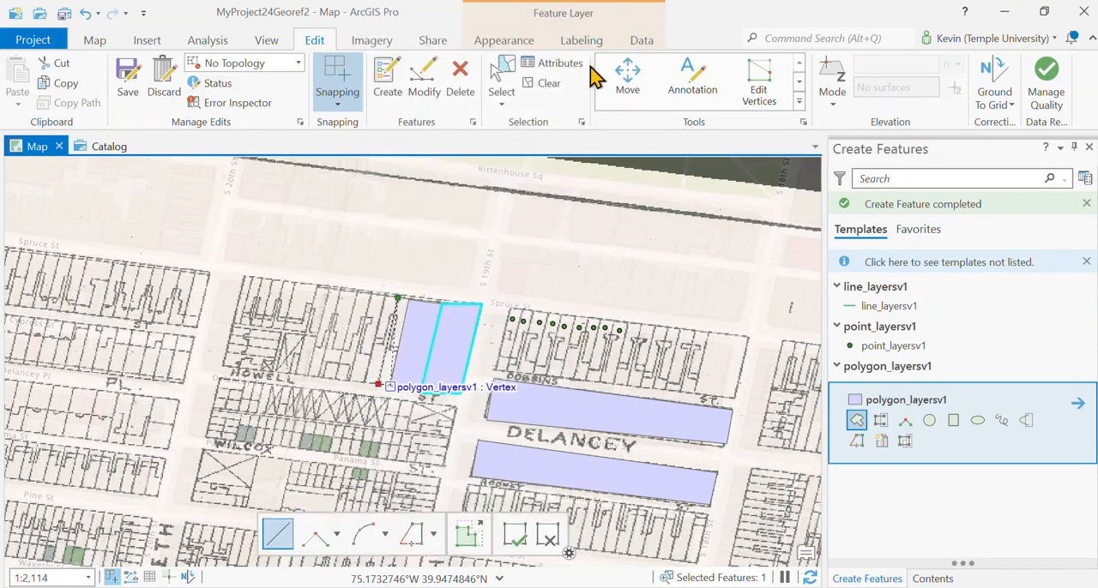
pyautogui.doubleClick(390, 387)
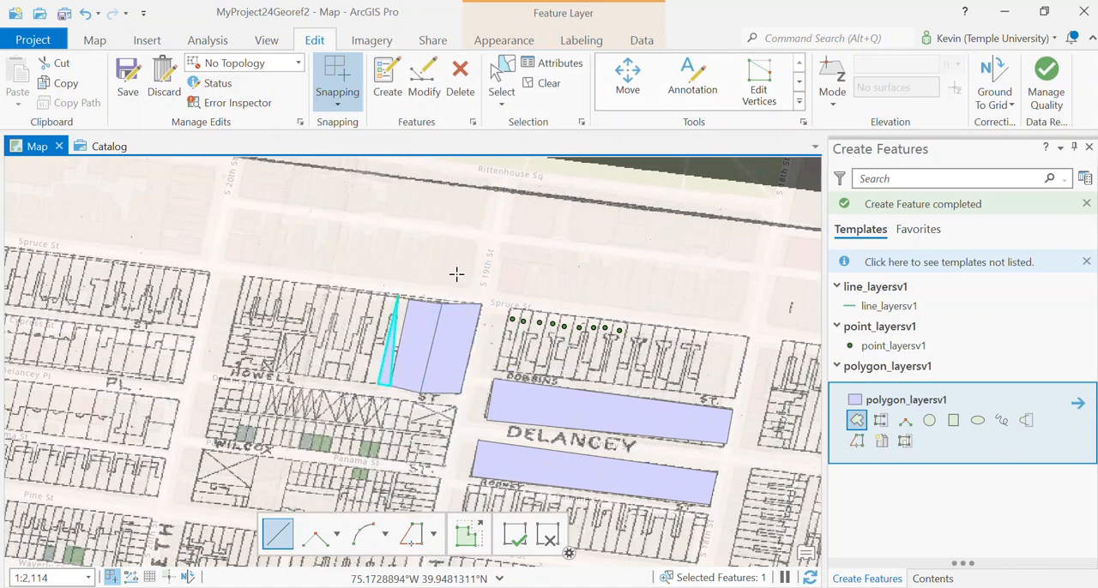
pyautogui.scroll(2, 439, 350)
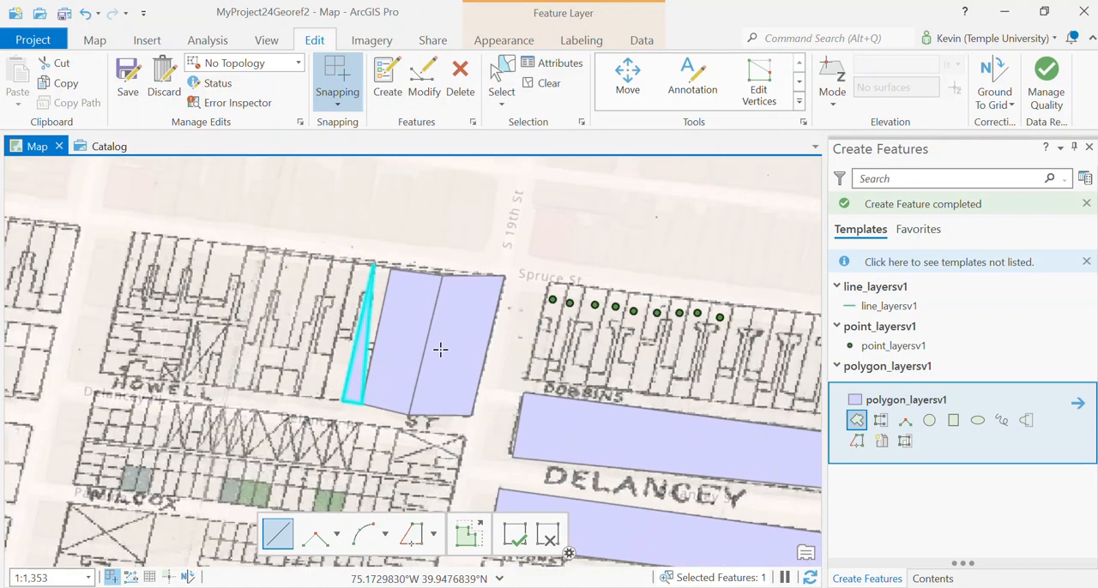
pyautogui.click(84, 14)
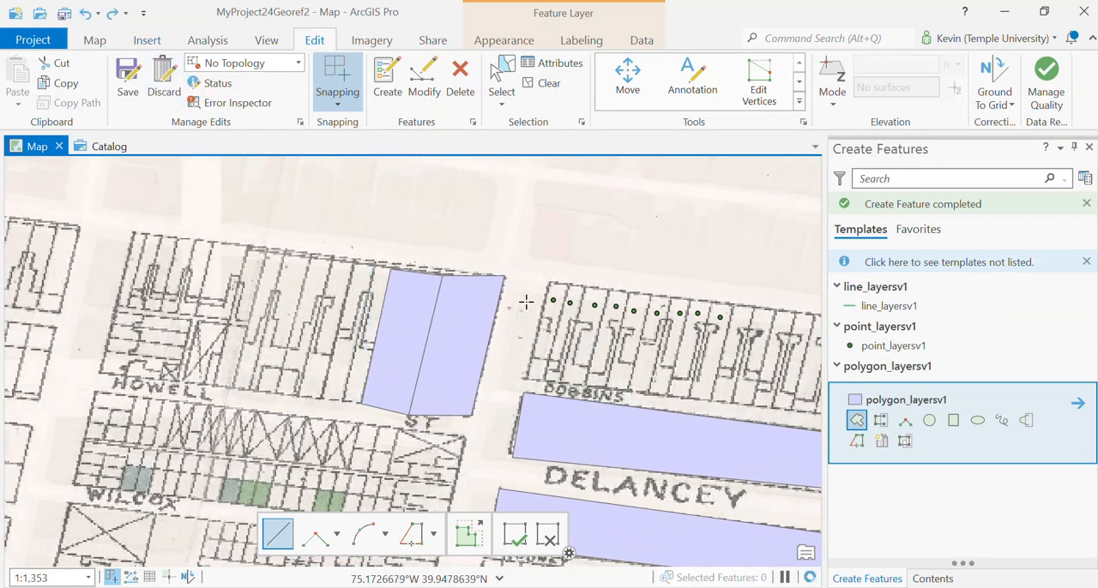
# Examine the shared edge and corners of the two adjoining polygons just west of S 19th St
pyautogui.scroll(2, 425, 375)
pyautogui.scroll(-2, 425, 375)
pyautogui.scroll(-2, 425, 375)
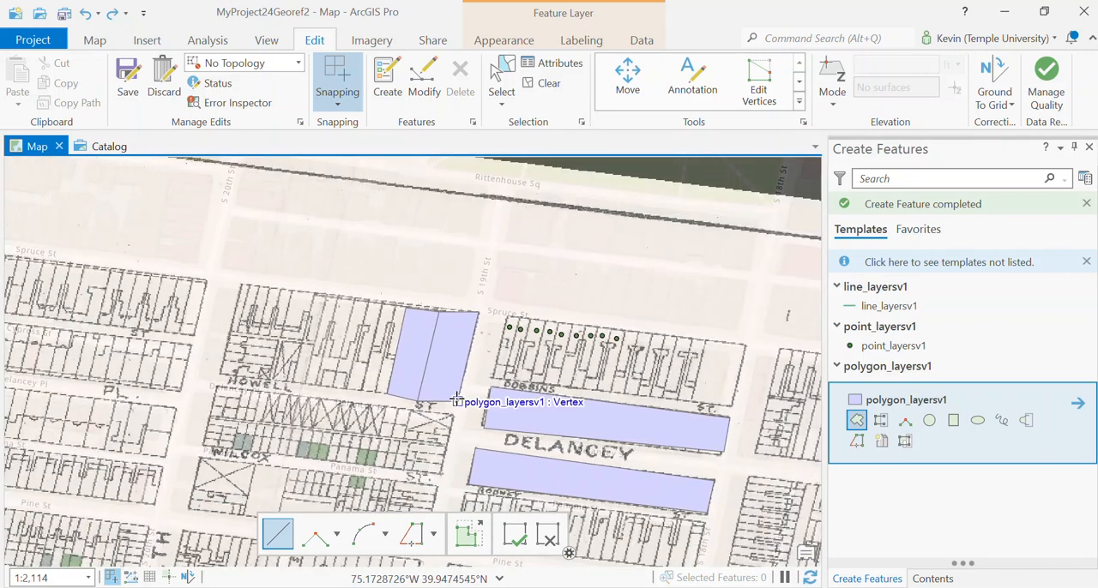
pyautogui.scroll(2, 455, 397)
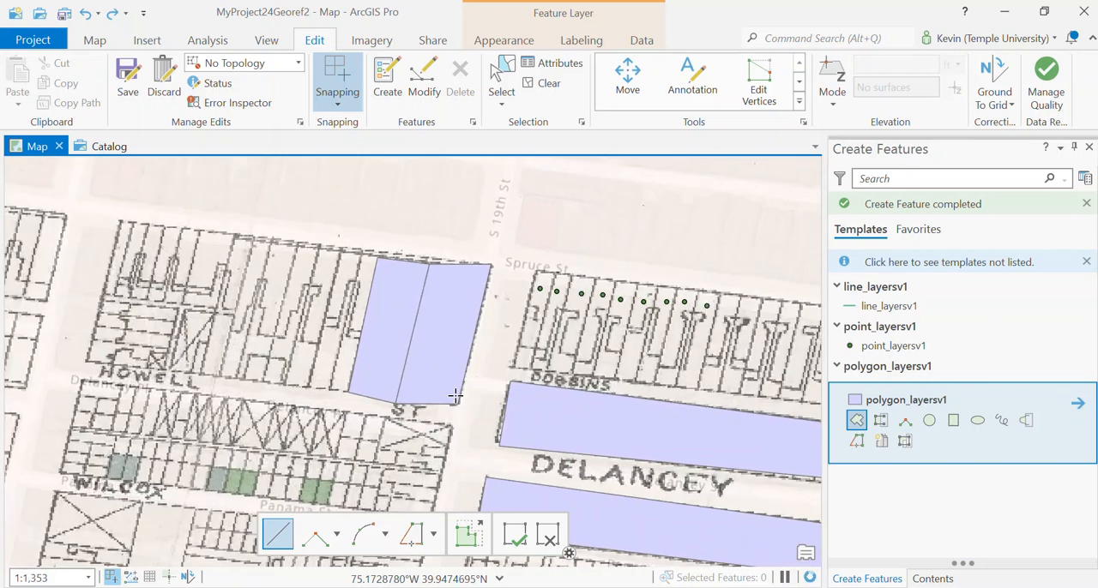
pyautogui.scroll(5, 412, 313)
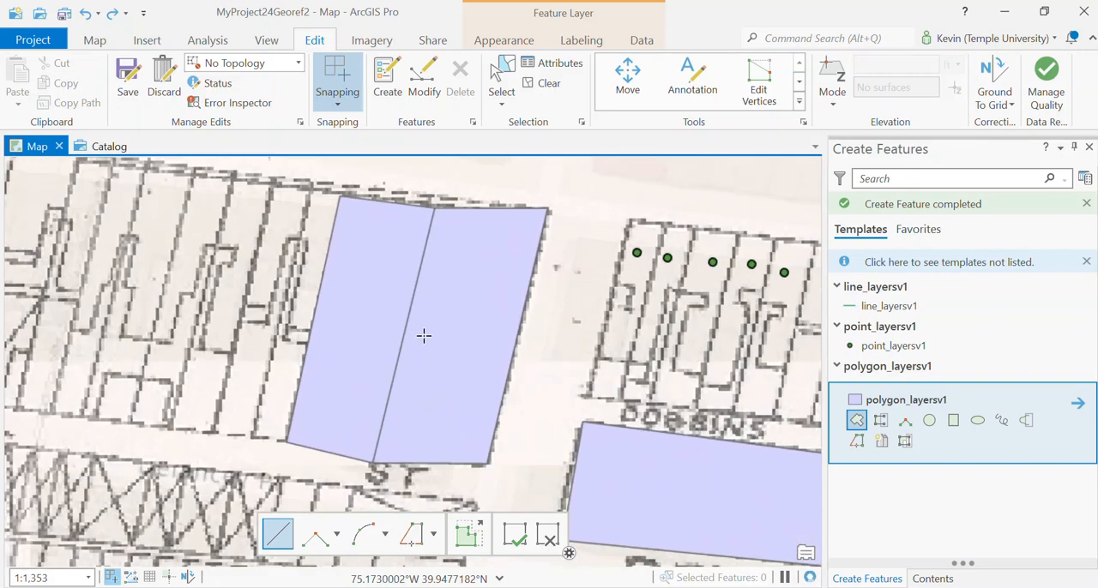
pyautogui.scroll(-2, 372, 490)
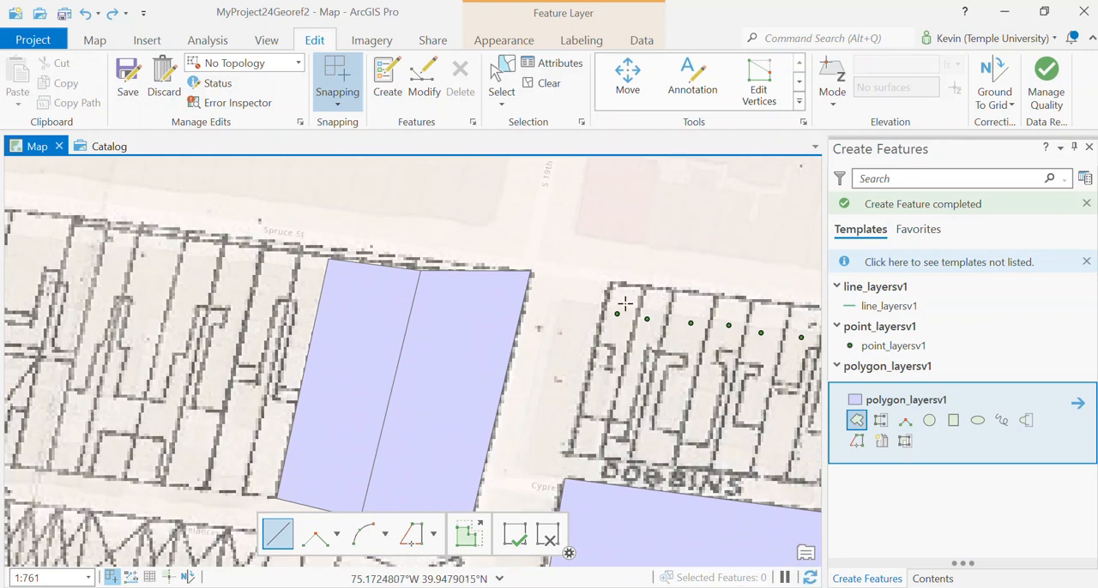
pyautogui.scroll(-2, 509, 286)
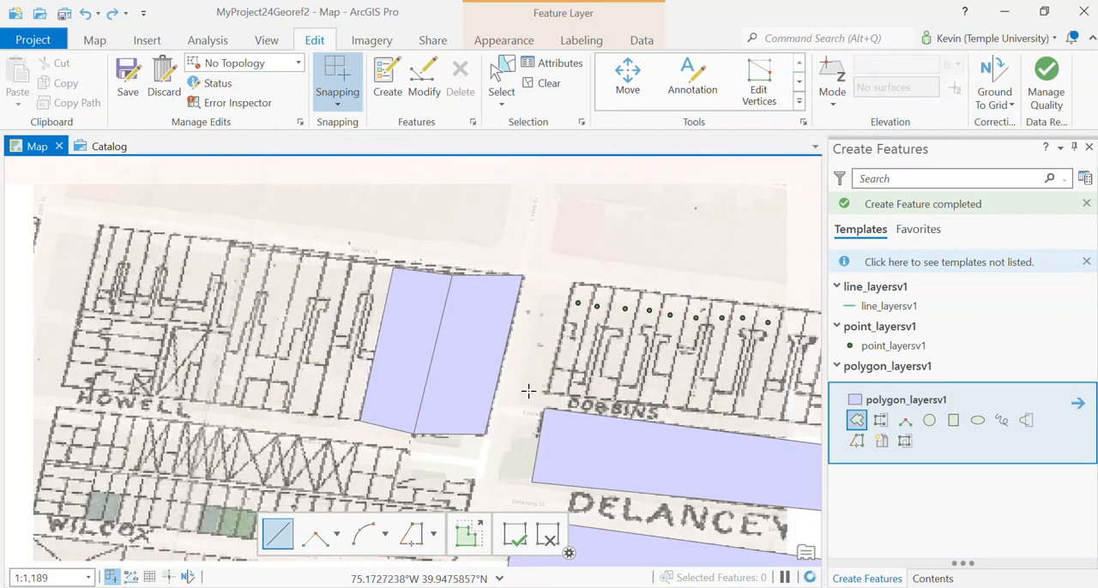
pyautogui.scroll(-2, 528, 391)
pyautogui.scroll(2, 527, 432)
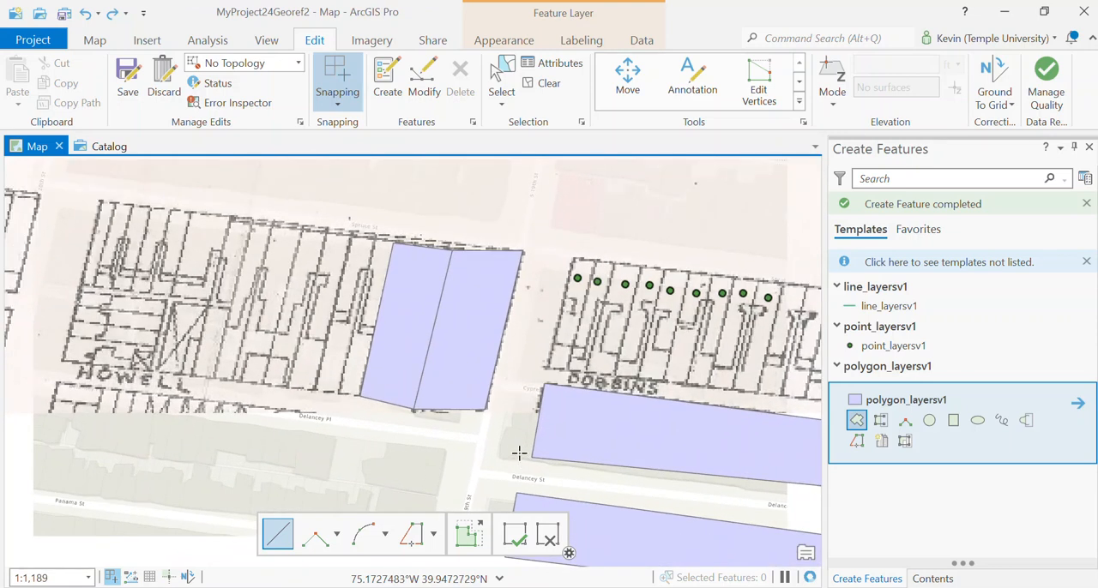
# Draw a line in line_layersv1 along Spruce St from S 20th St to 19th St, continuing south along 19th St to near Addison
pyautogui.click(875, 315)
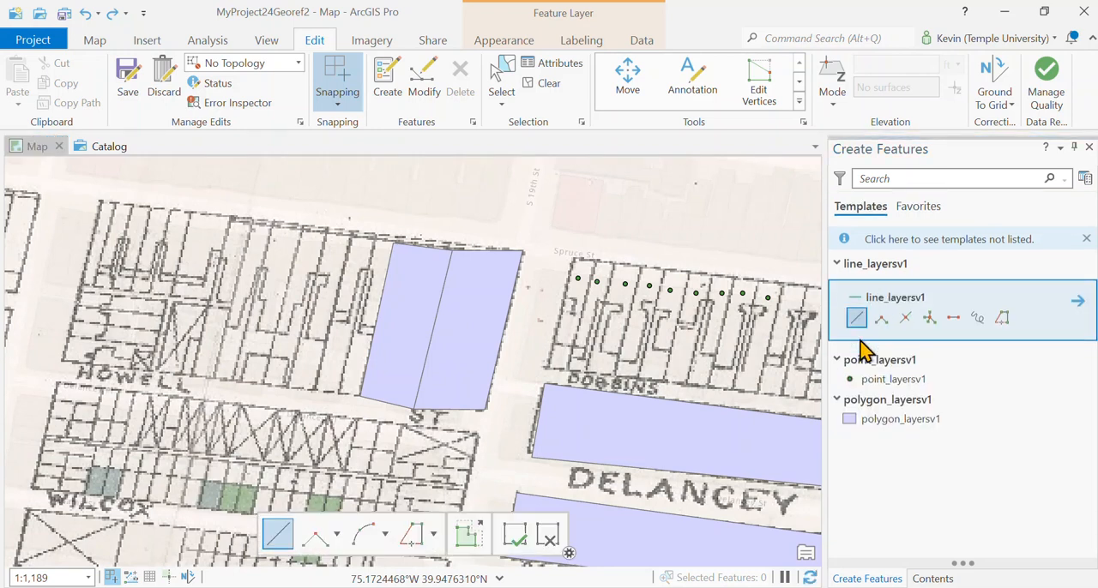
pyautogui.click(857, 319)
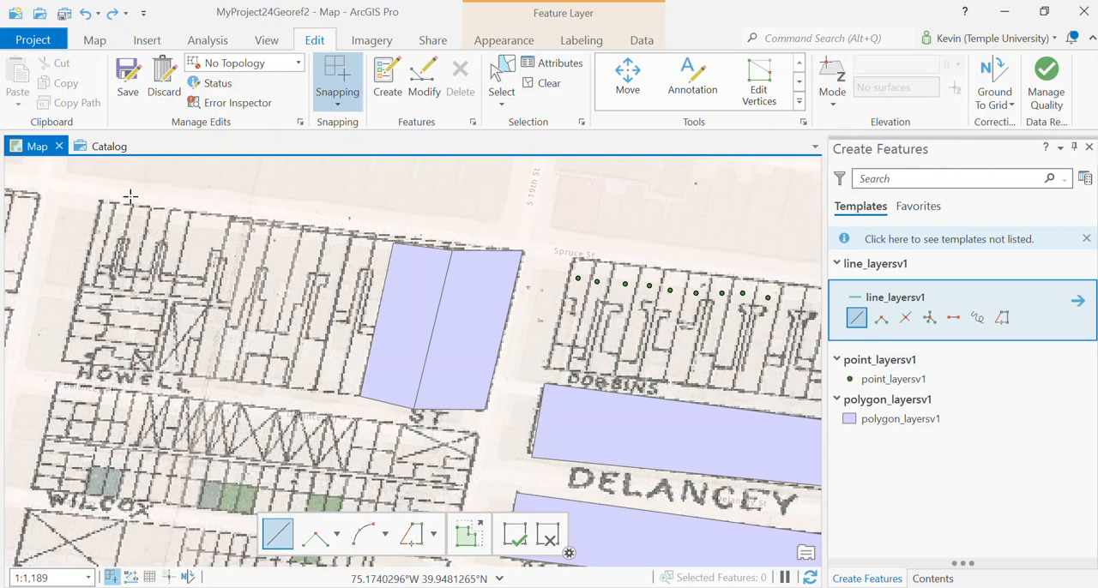
pyautogui.scroll(-3, 198, 254)
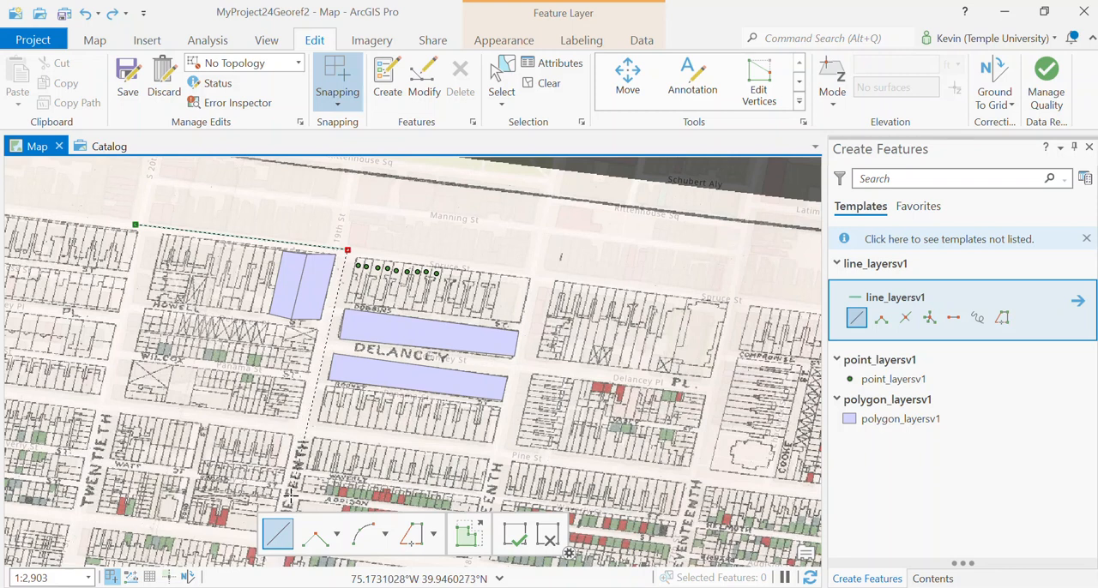
pyautogui.doubleClick(291, 495)
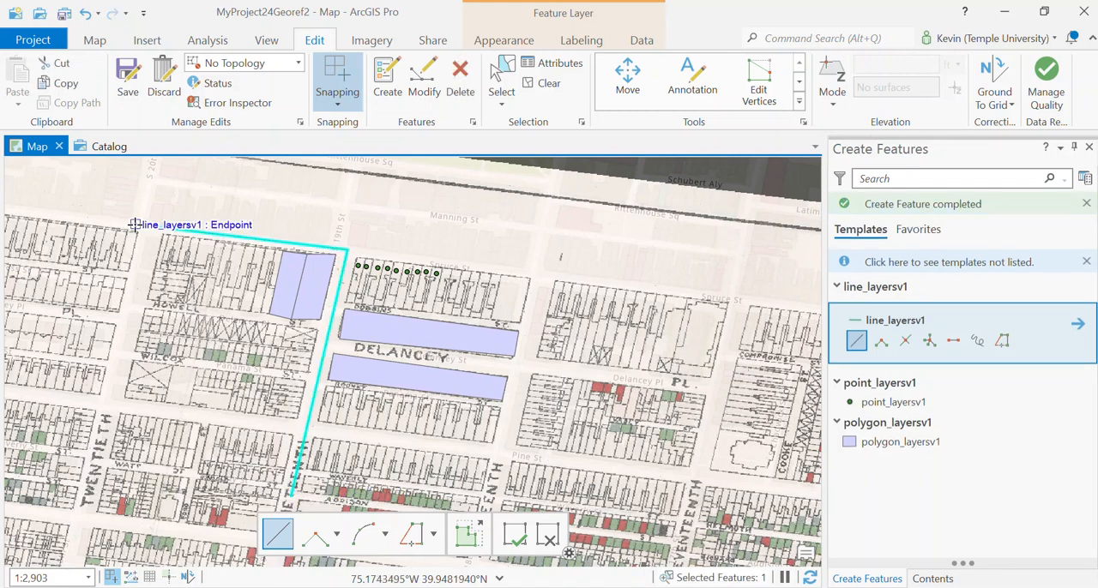
# Draw a second line west along Spruce St, starting snapped to the first line's endpoint at S 20th St, and finish creating features
pyautogui.rightClick(135, 224)
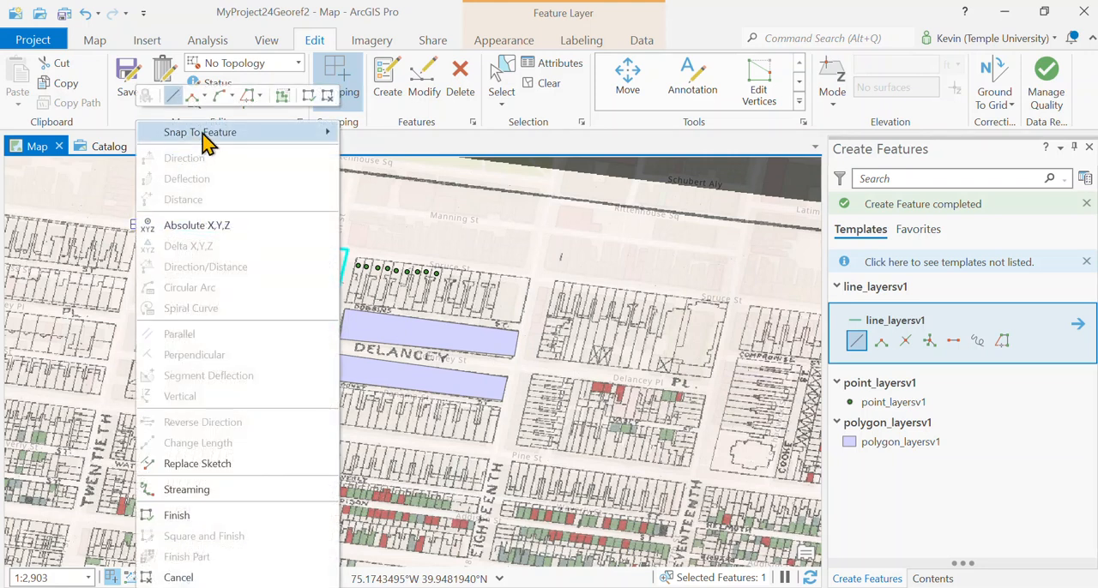
pyautogui.moveTo(206, 135)
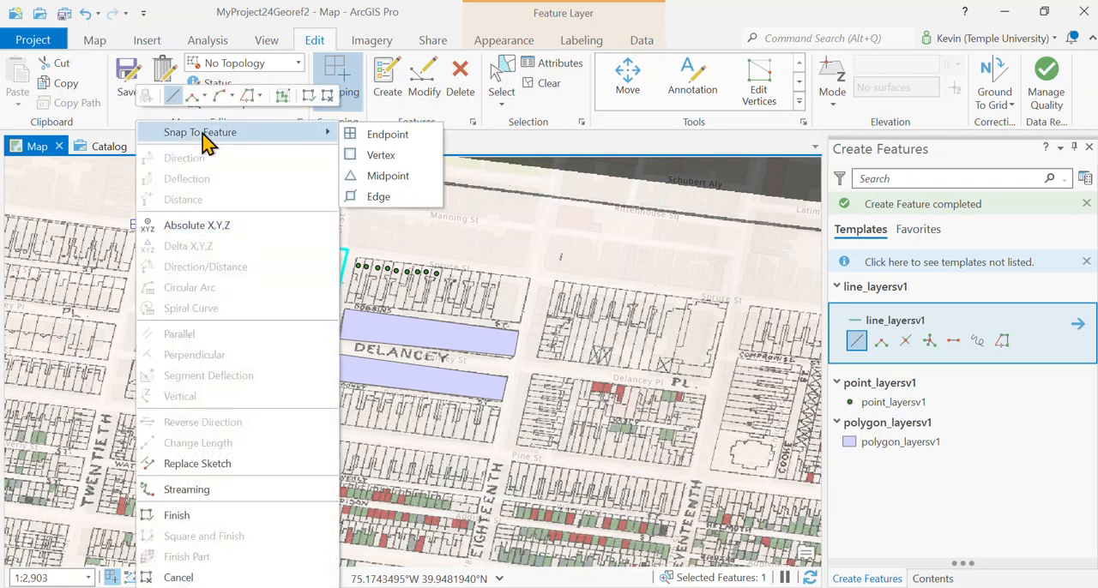
pyautogui.click(407, 139)
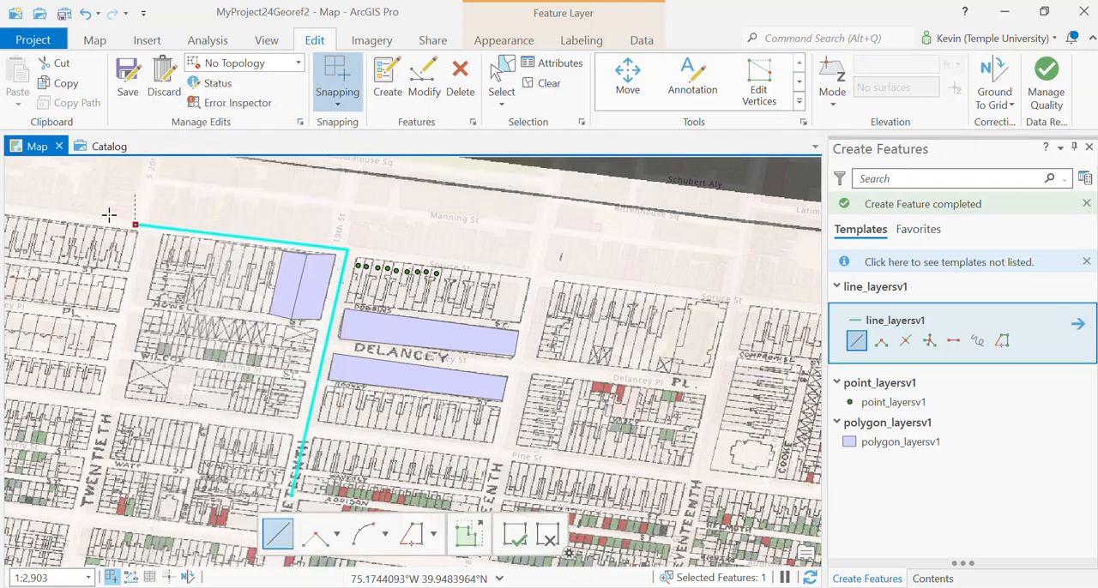
pyautogui.doubleClick(13, 208)
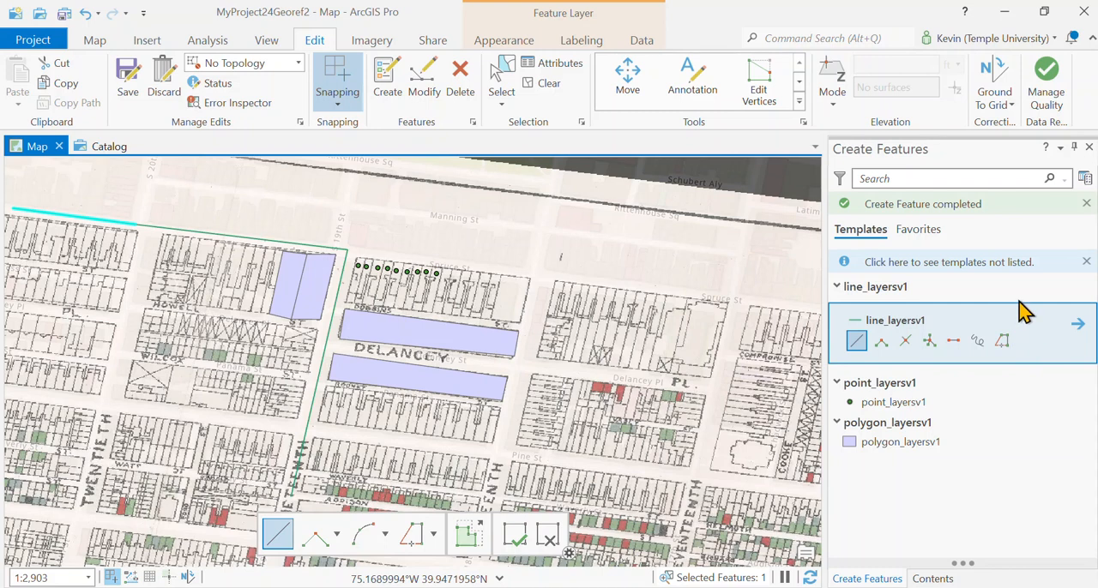
pyautogui.click(1090, 148)
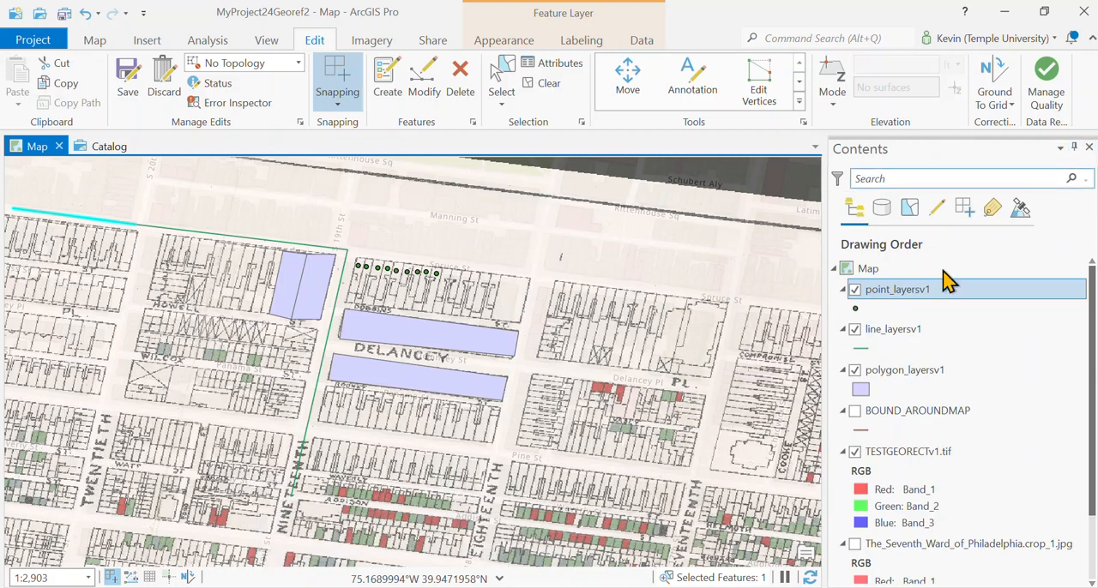
# Open the point_layersv1 attribute table and select the records with FID 1 and 2 in turn to locate their points on the map
pyautogui.click(893, 296)
pyautogui.rightClick(892, 295)
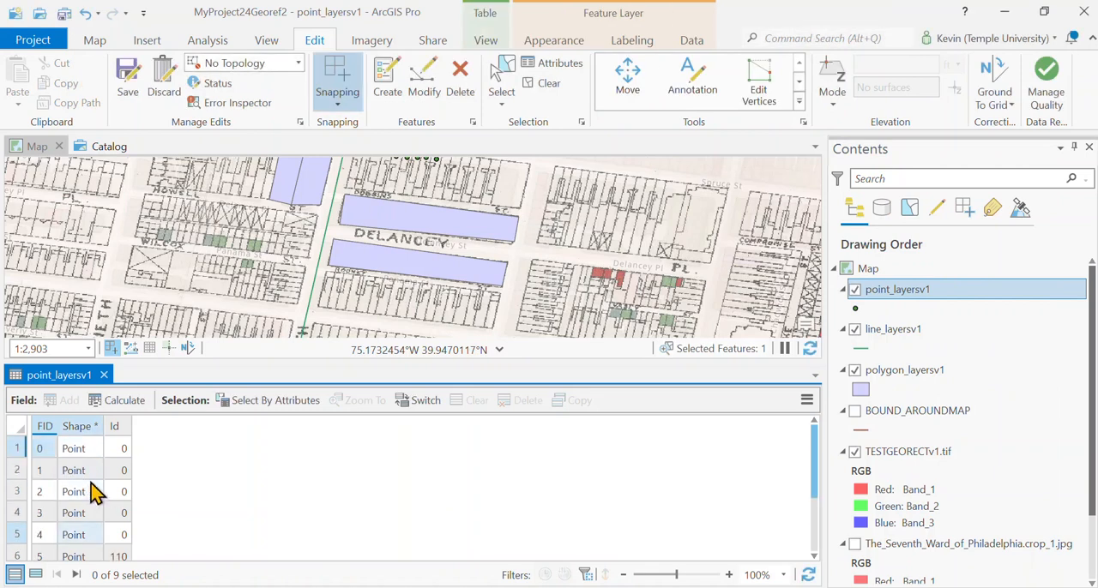
pyautogui.click(449, 235)
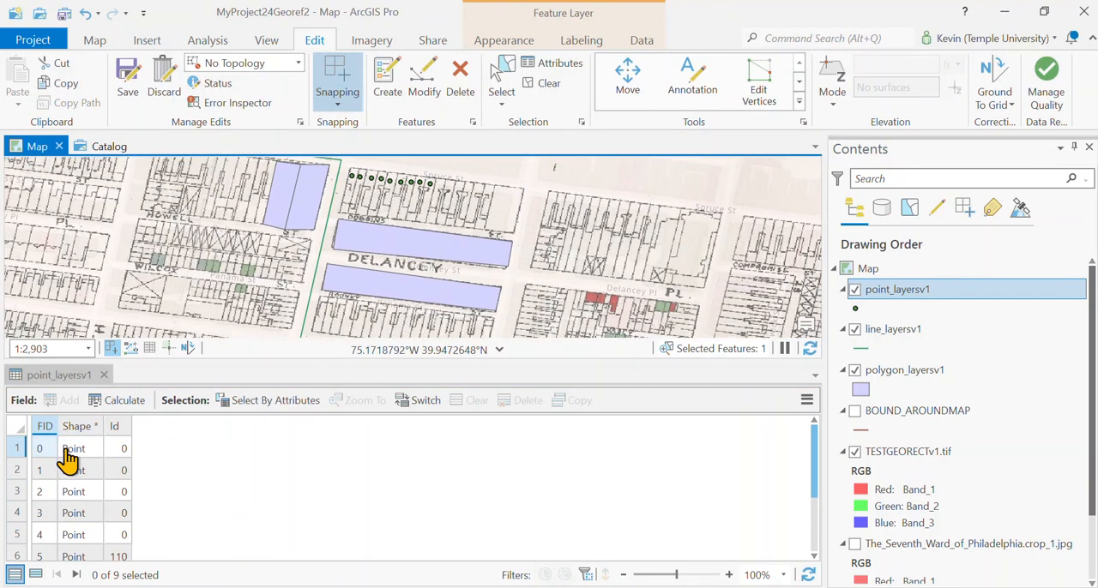
pyautogui.click(17, 470)
pyautogui.scroll(2, 364, 214)
pyautogui.scroll(-2, 306, 211)
pyautogui.moveTo(316, 202); pyautogui.dragTo(316, 210)
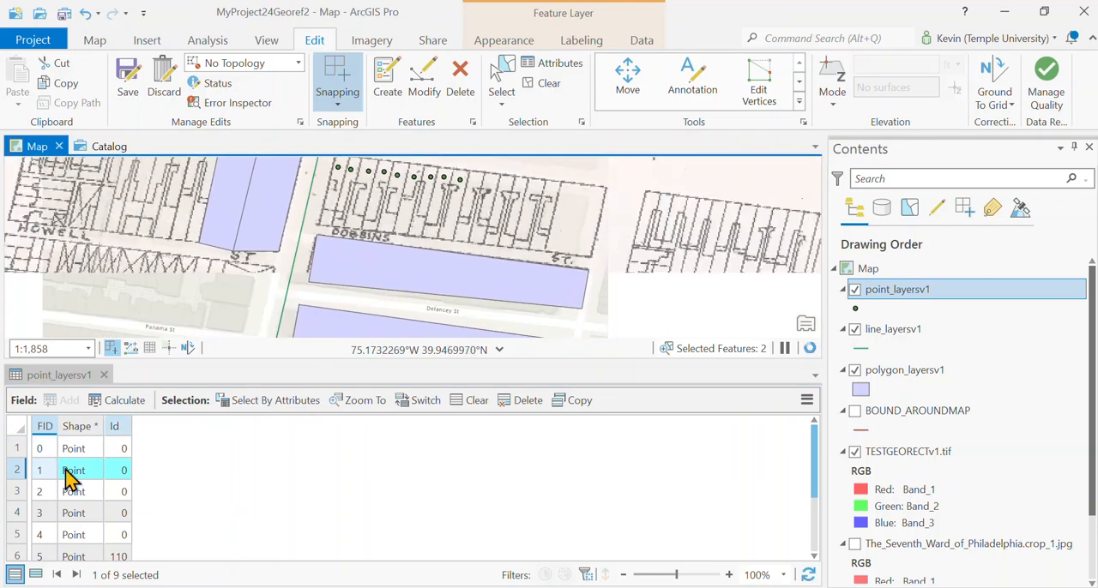
pyautogui.click(17, 492)
# Open the line_layersv1 attribute table and select its two polyline records in turn to identify each line on the map
pyautogui.rightClick(887, 331)
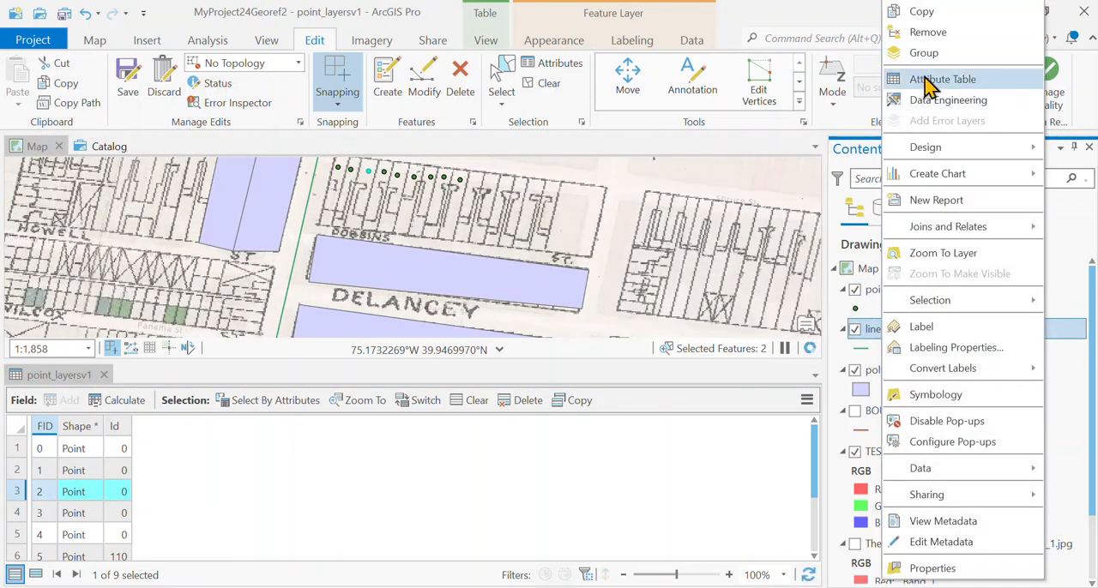
pyautogui.press('Return')
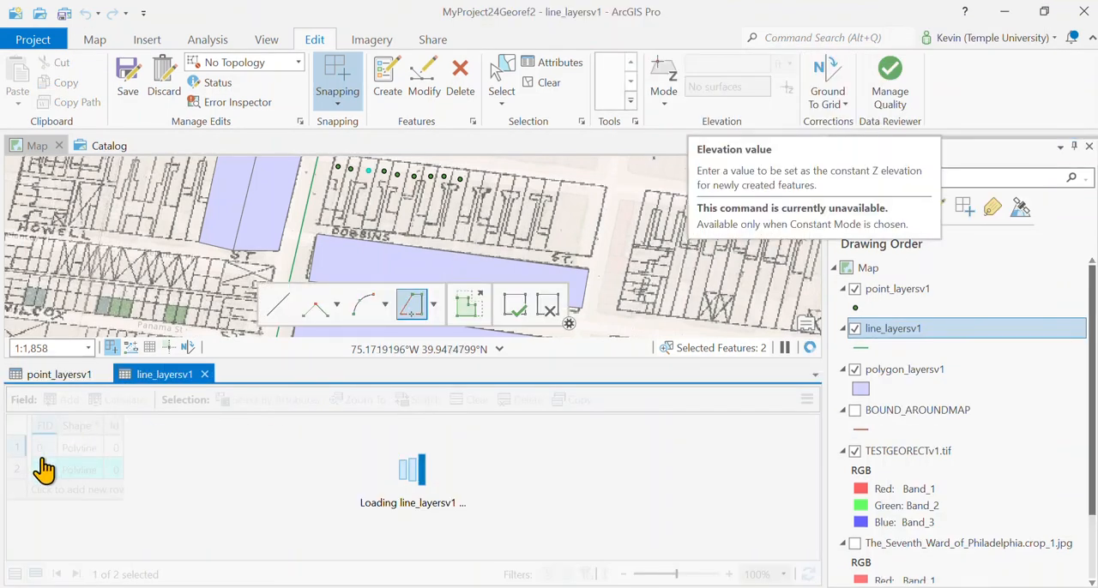
pyautogui.click(17, 448)
pyautogui.scroll(-1, 226, 269)
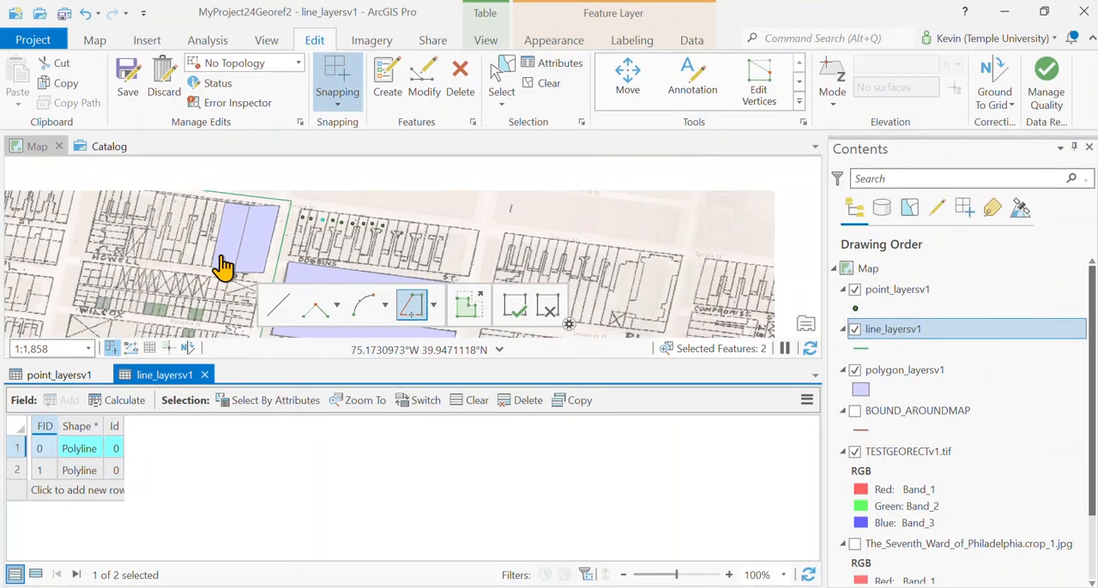
pyautogui.click(17, 470)
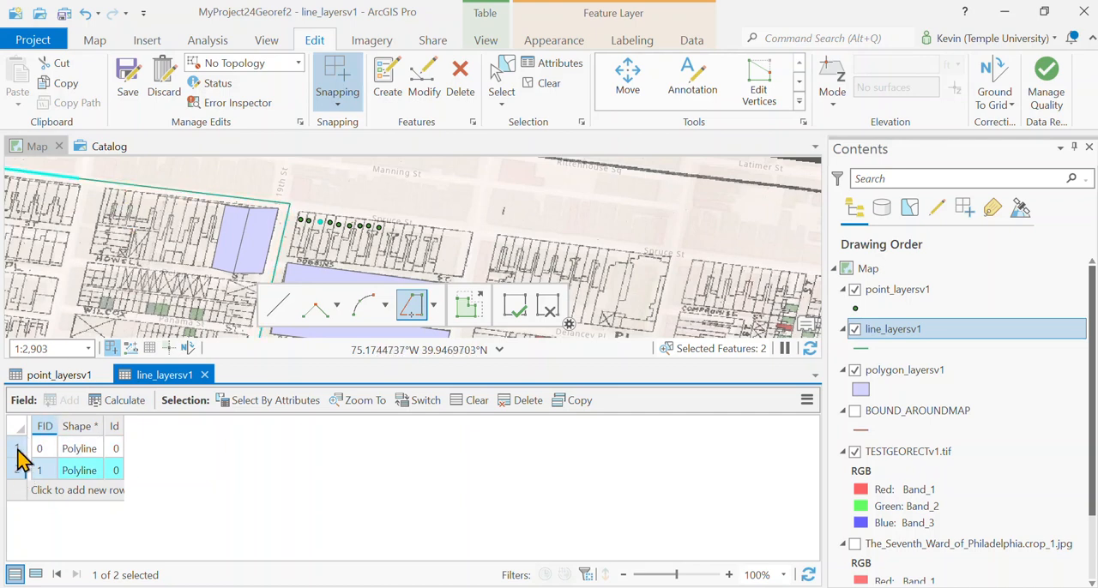
pyautogui.click(17, 447)
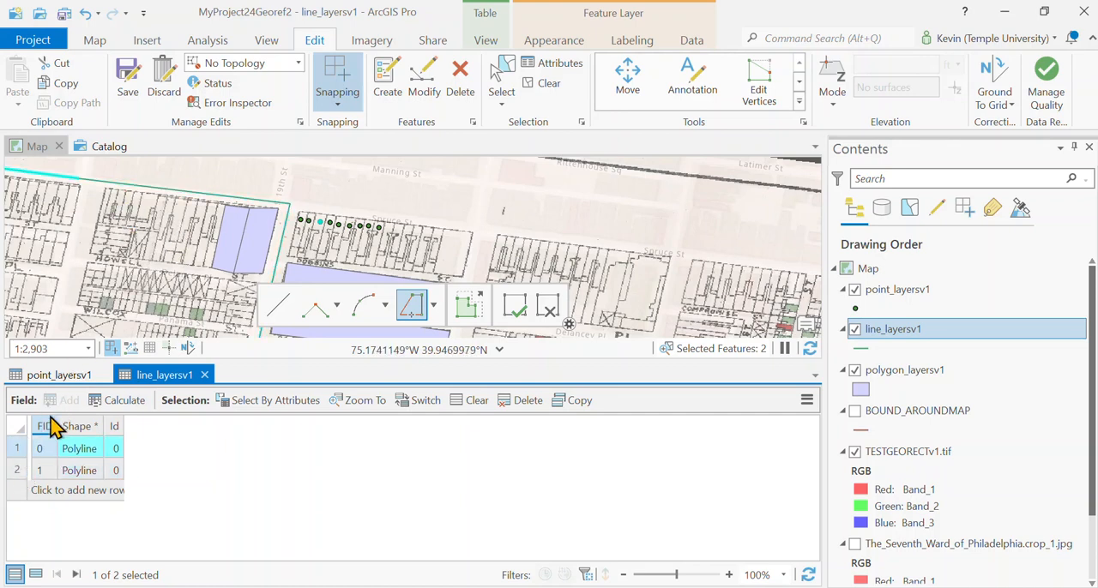
# Open the polygon_layersv1 attribute table, enlarge the map view above it, and select polygon records in turn to identify them on the map
pyautogui.click(902, 369)
pyautogui.rightClick(908, 370)
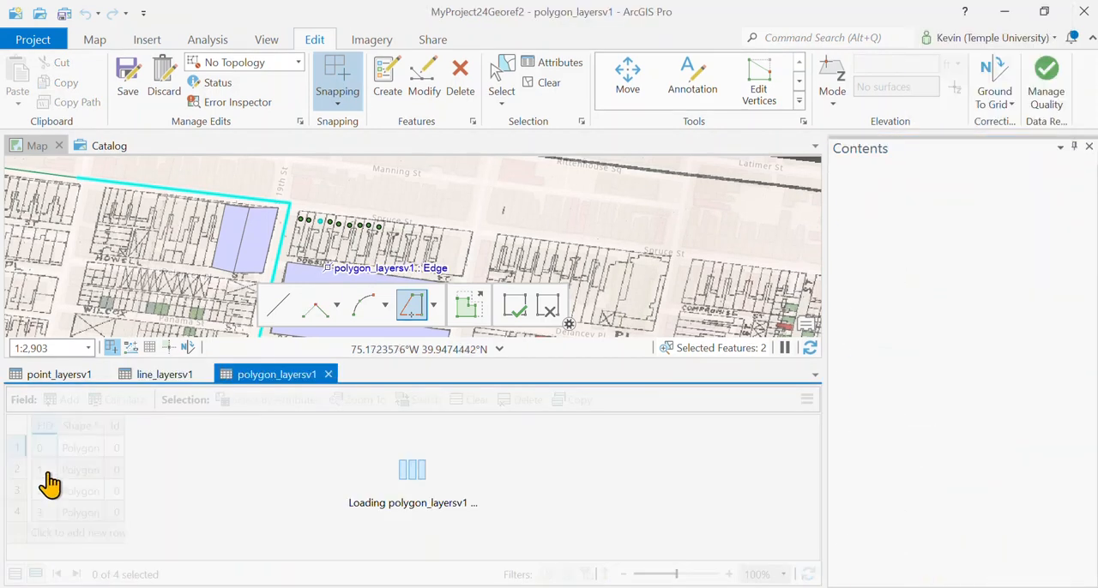
pyautogui.moveTo(407, 361); pyautogui.dragTo(400, 458)
pyautogui.scroll(-1, 35, 549)
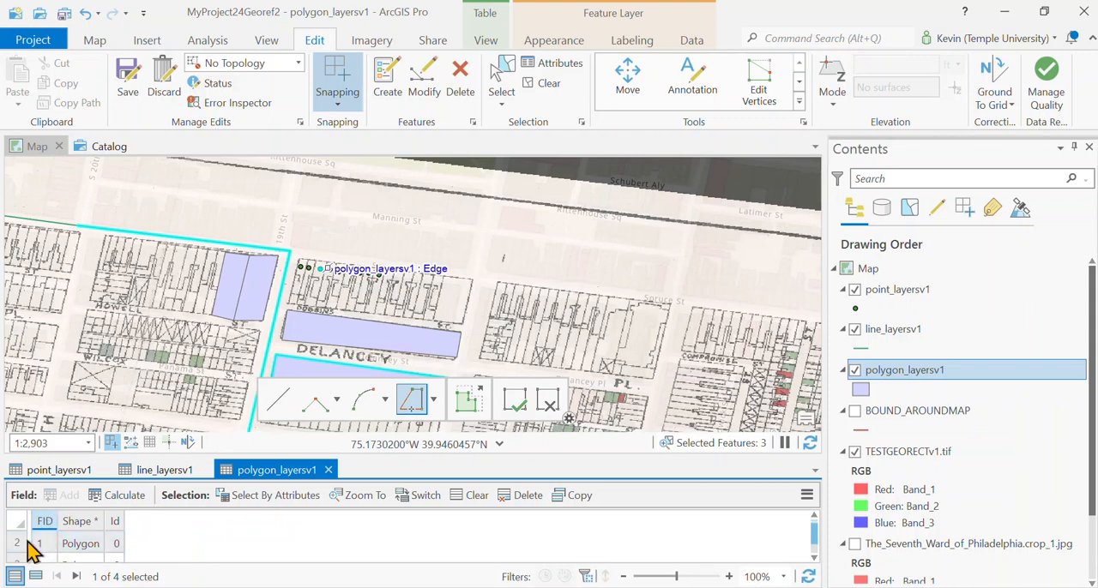
pyautogui.click(19, 566)
pyautogui.scroll(-2, 142, 556)
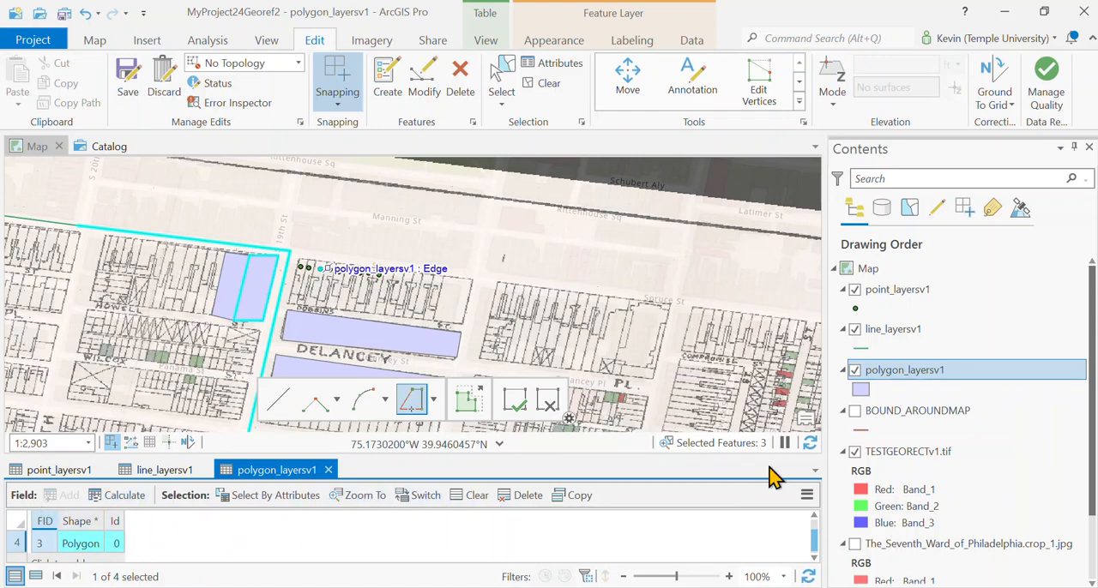
# Save all edits, and add a Long field named TEST to the polygon_layersv1 attribute table
pyautogui.click(129, 85)
pyautogui.click(570, 323)
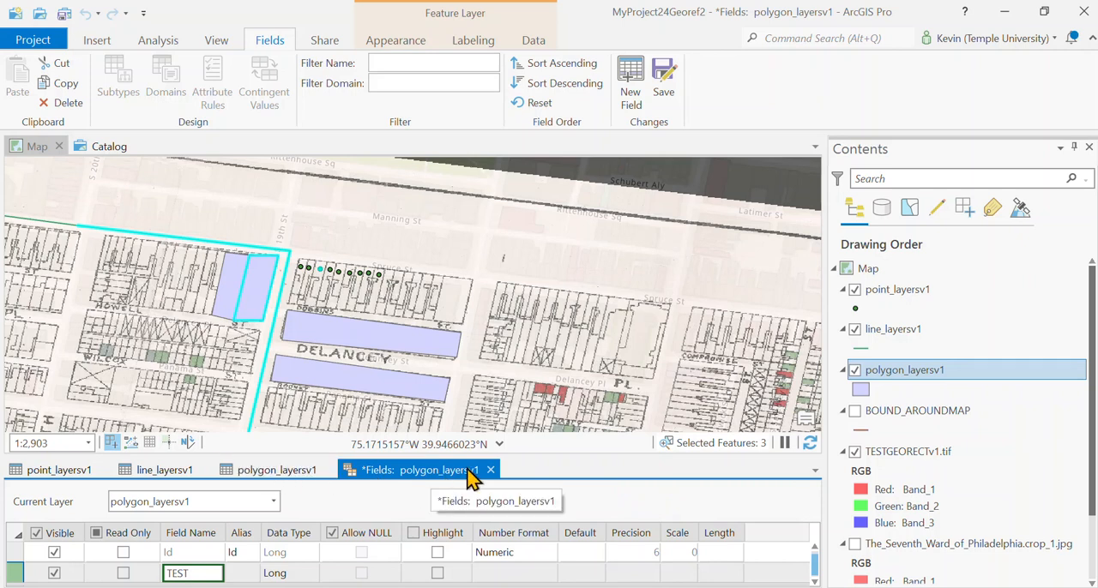
pyautogui.click(663, 86)
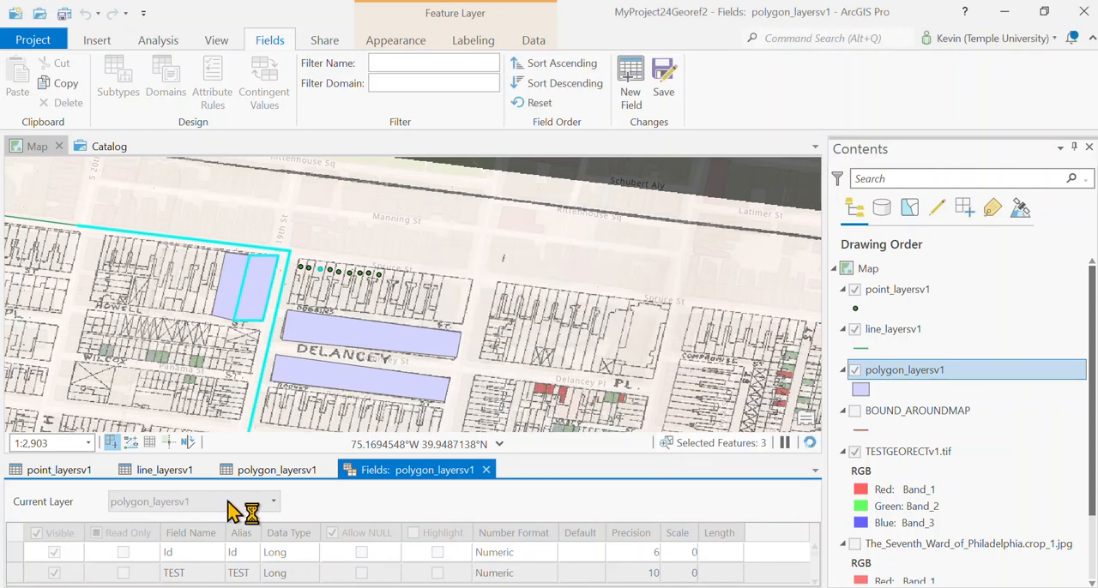
pyautogui.click(289, 472)
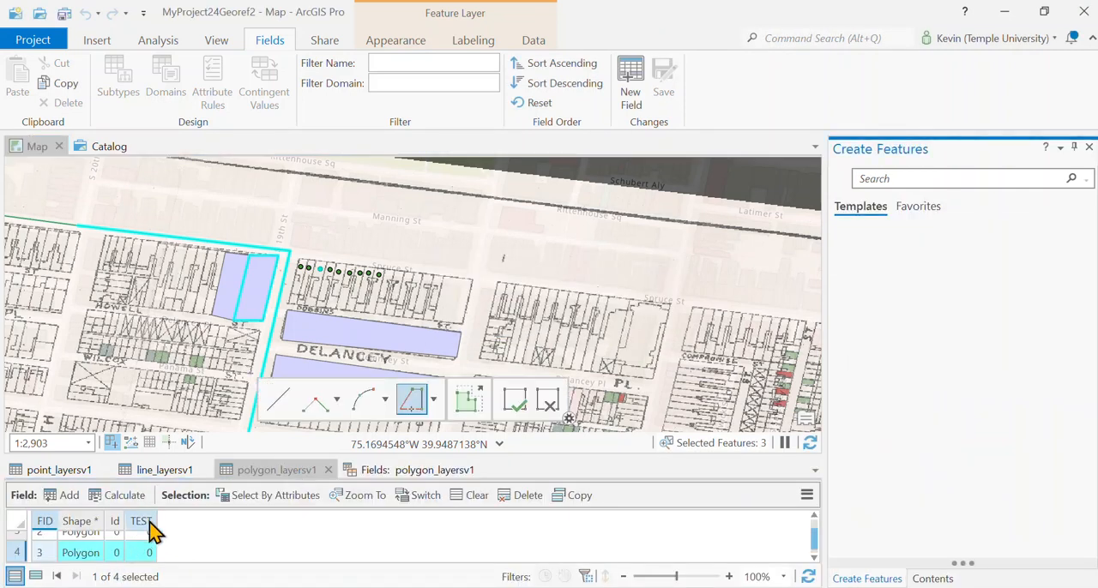